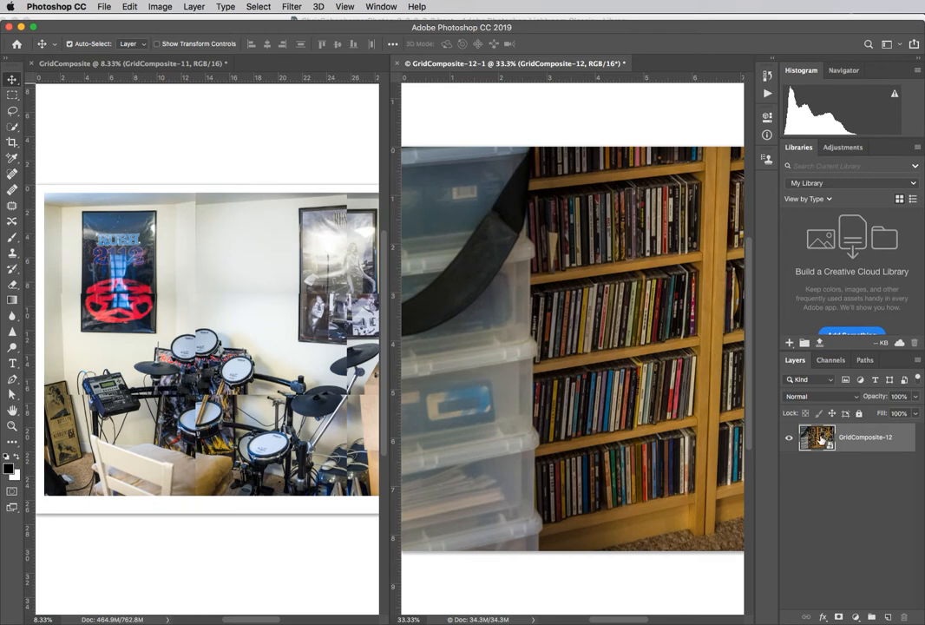
Step: Copy the GridComposite-12 photo into the empty lower-right cell of the GridComposite document, and close its source document without saving
drag(822, 441, 318, 398)
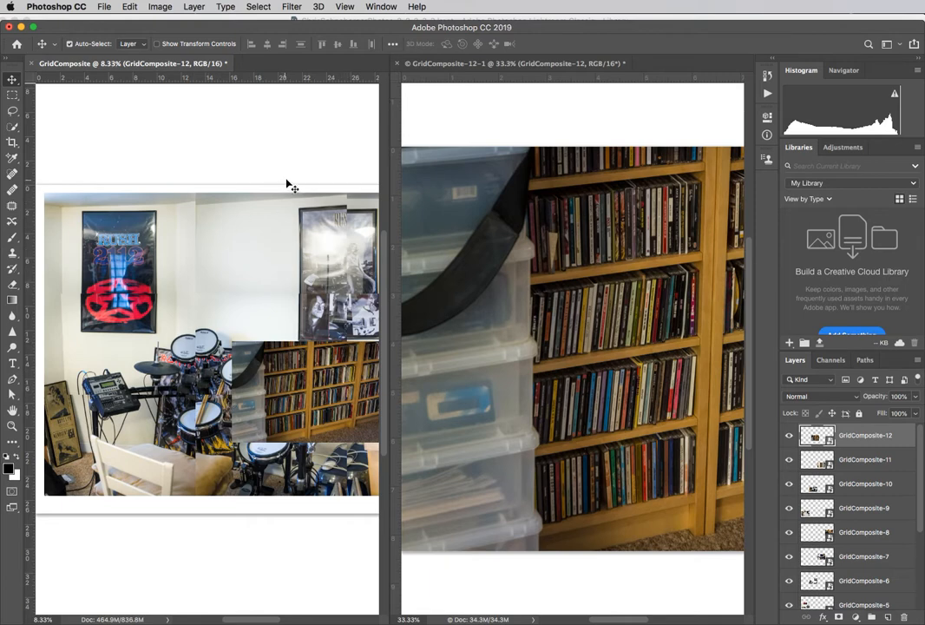
click(396, 65)
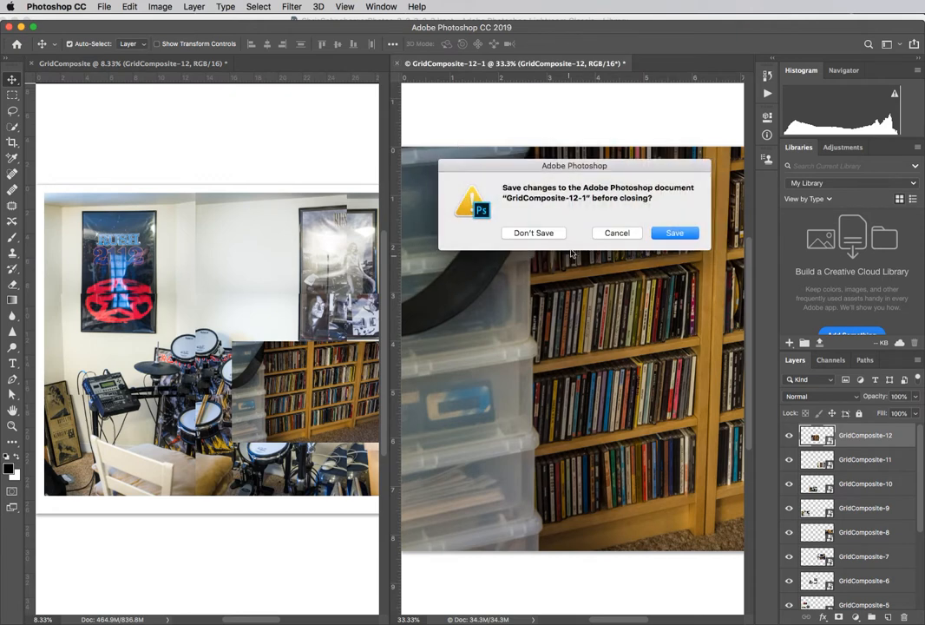
click(533, 233)
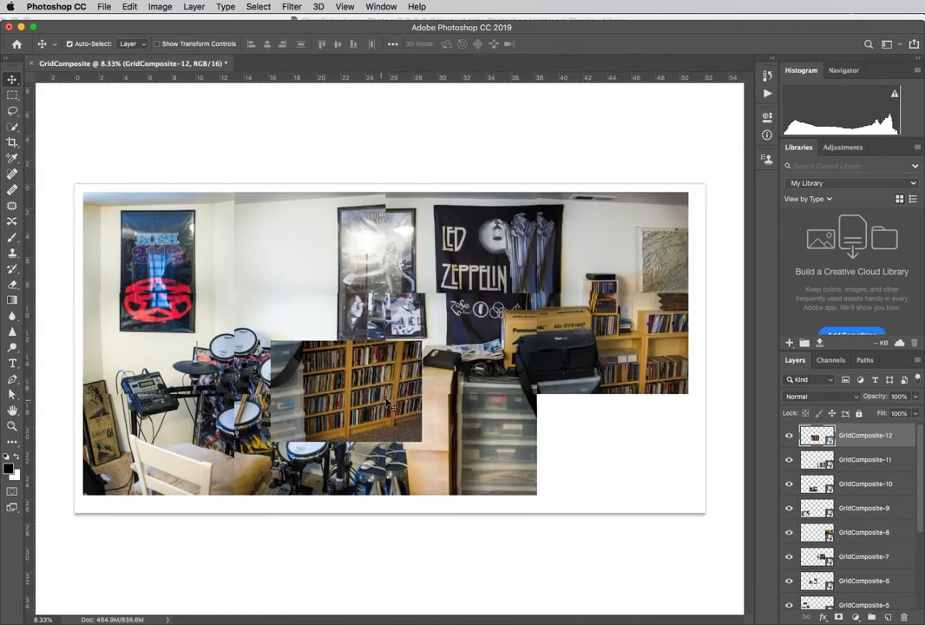
drag(348, 397, 620, 446)
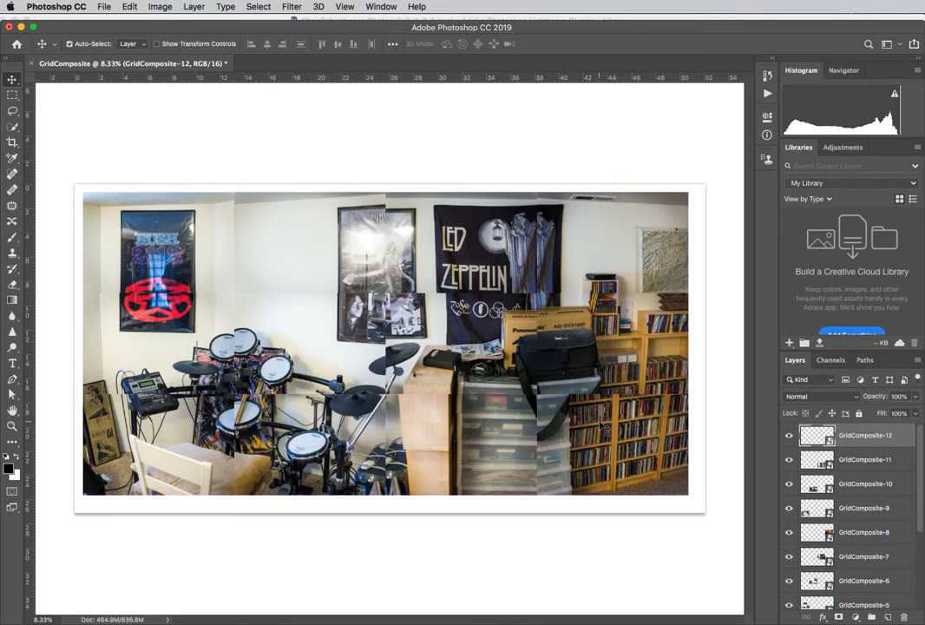
Step: Turn off snapping and nudge the map photo, GridComposite-4, slightly within the grid
click(345, 7)
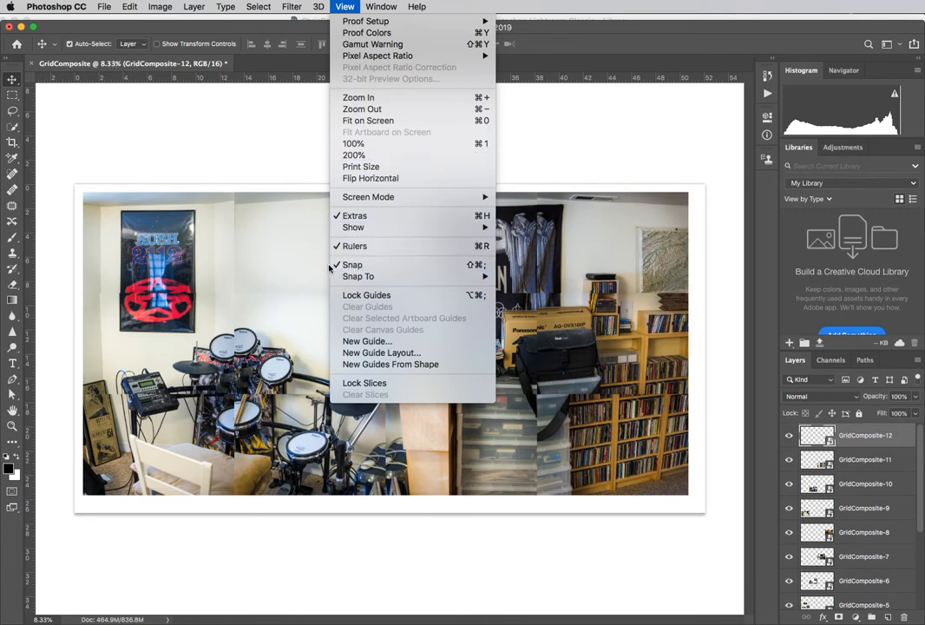
click(392, 269)
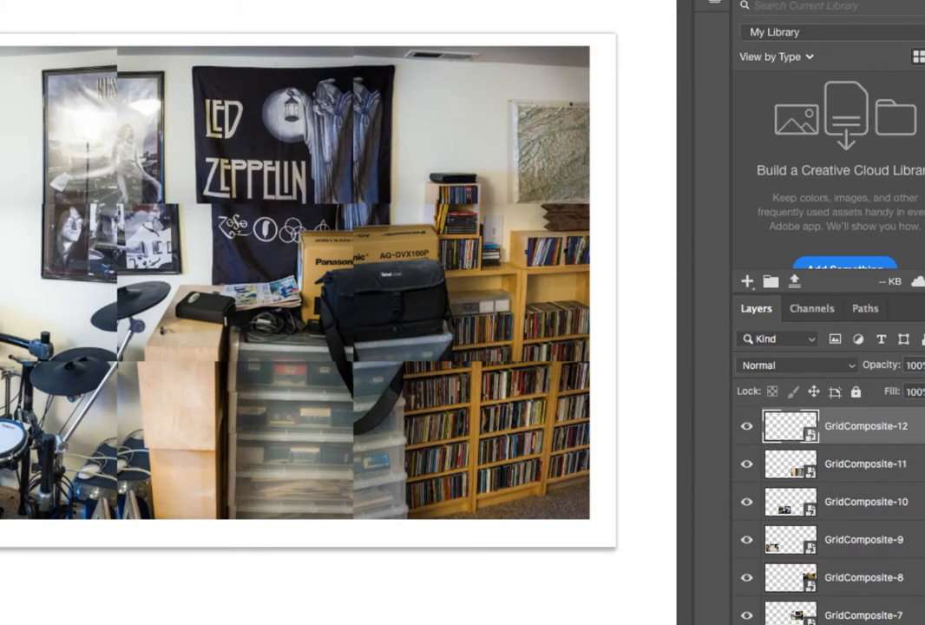
scroll(829, 521, down, 5)
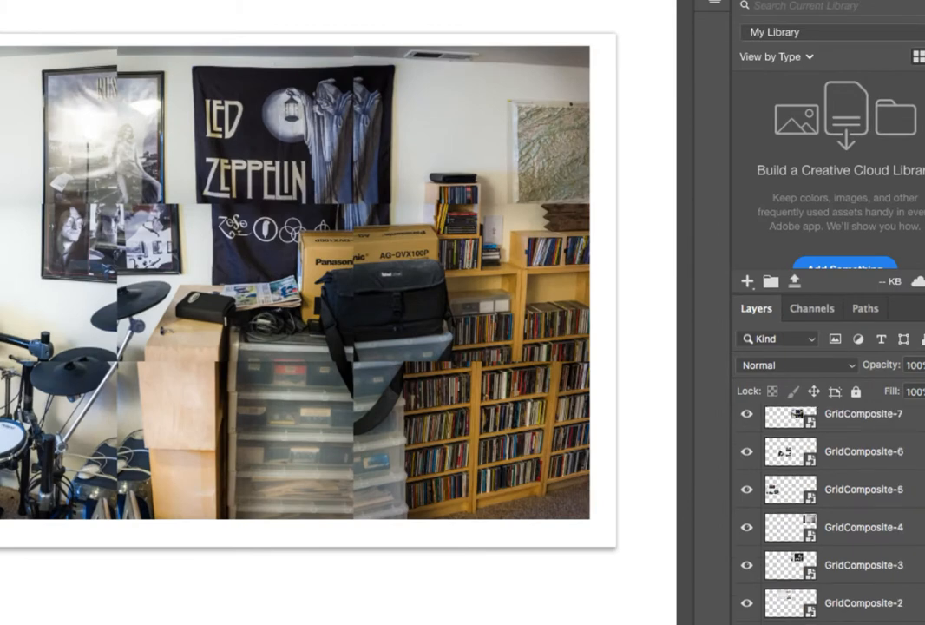
scroll(828, 521, up, 3)
scroll(829, 521, up, 2)
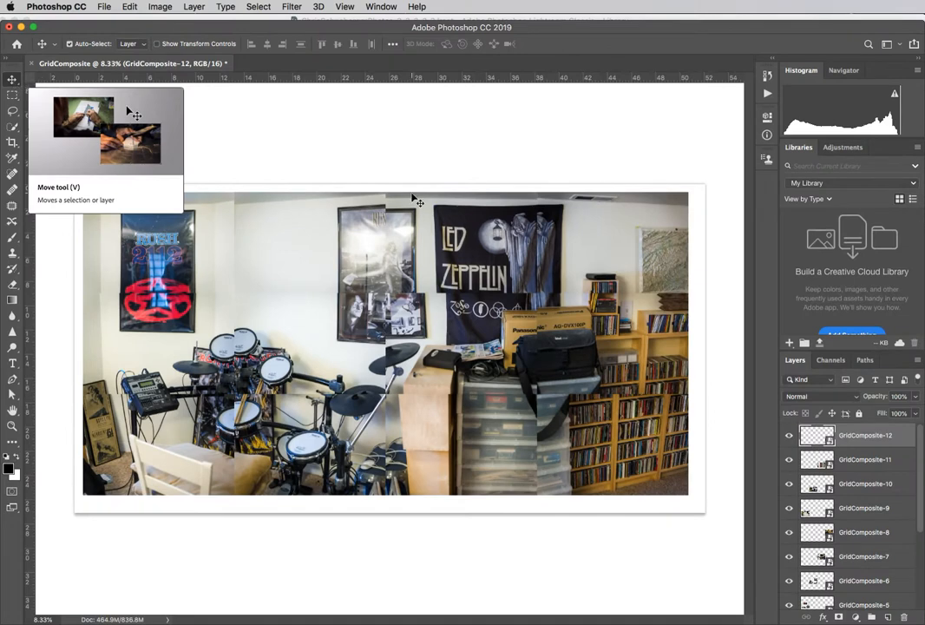
mouse_move(638, 261)
mouse_down()
mouse_move(620, 249)
mouse_move(638, 258)
mouse_up()
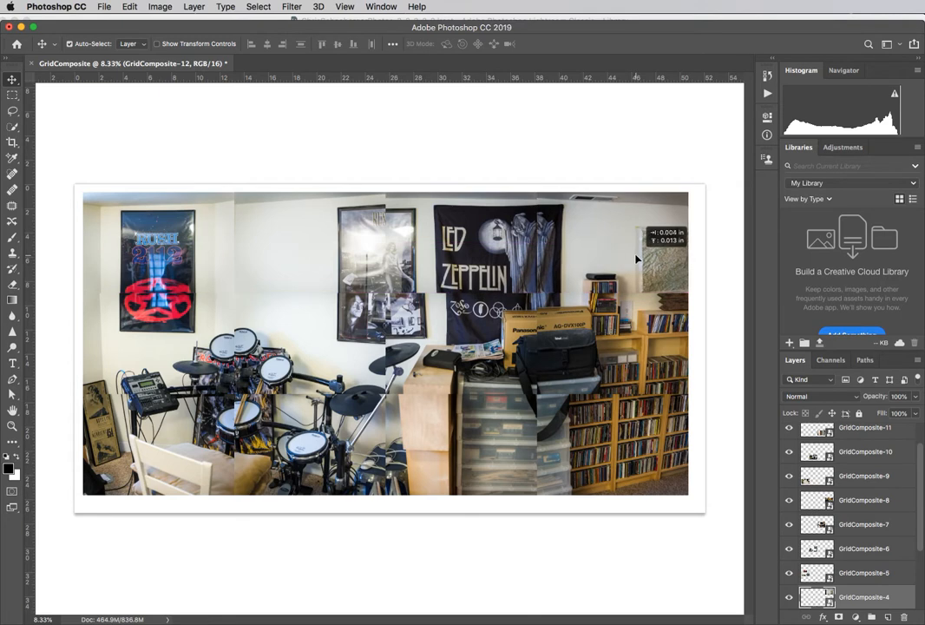
Step: Try moving GridComposite-4 with snapping enabled, and turn snapping off again
click(345, 7)
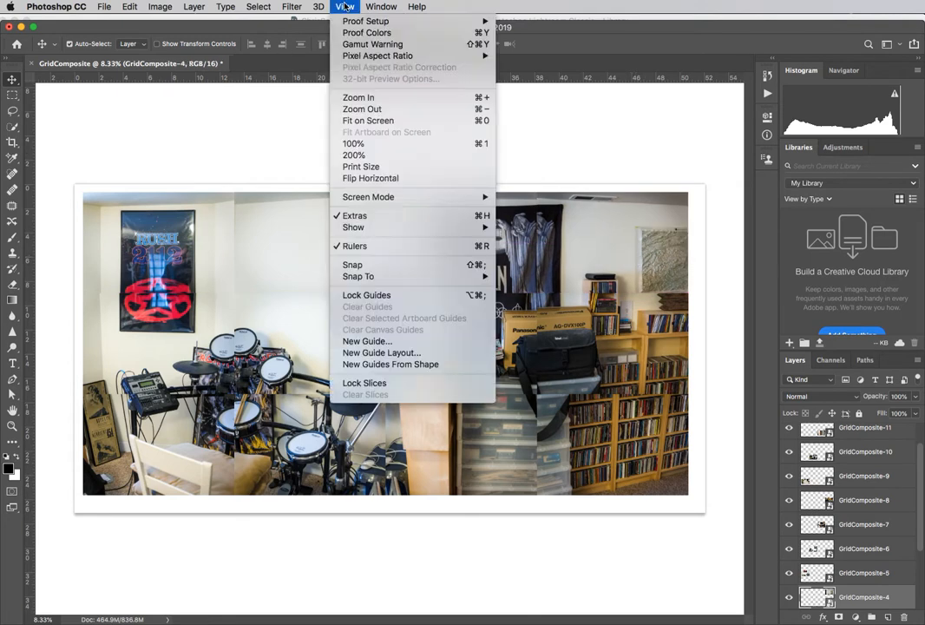
click(419, 265)
mouse_move(605, 252)
mouse_down()
mouse_move(627, 250)
mouse_move(605, 256)
mouse_up()
click(343, 7)
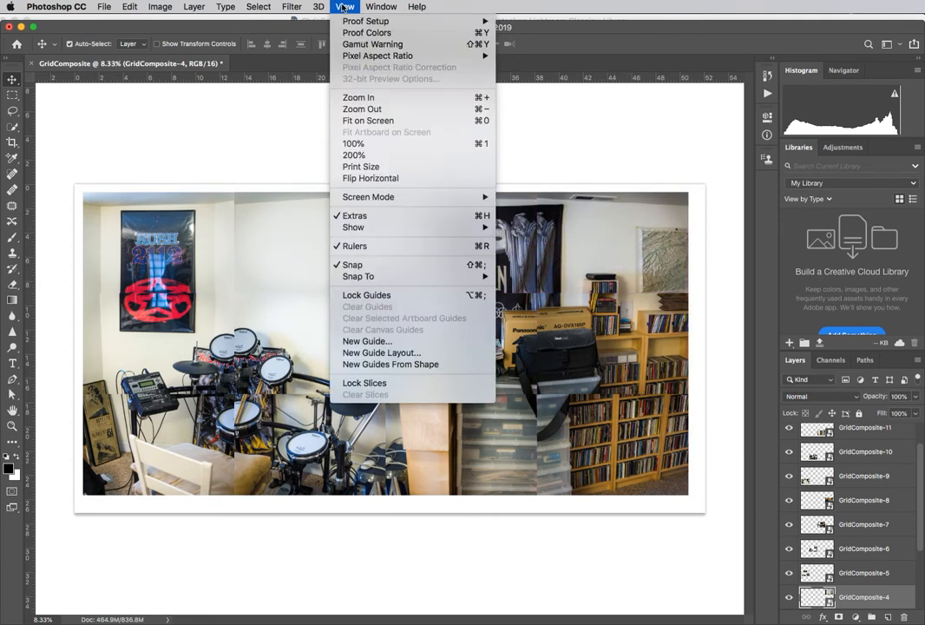
click(356, 265)
Step: Shift GridComposite-4, GridComposite-8 and GridComposite-7 left so the banner, camera bag and bookshelf line up with the neighbouring photos
drag(614, 252, 591, 250)
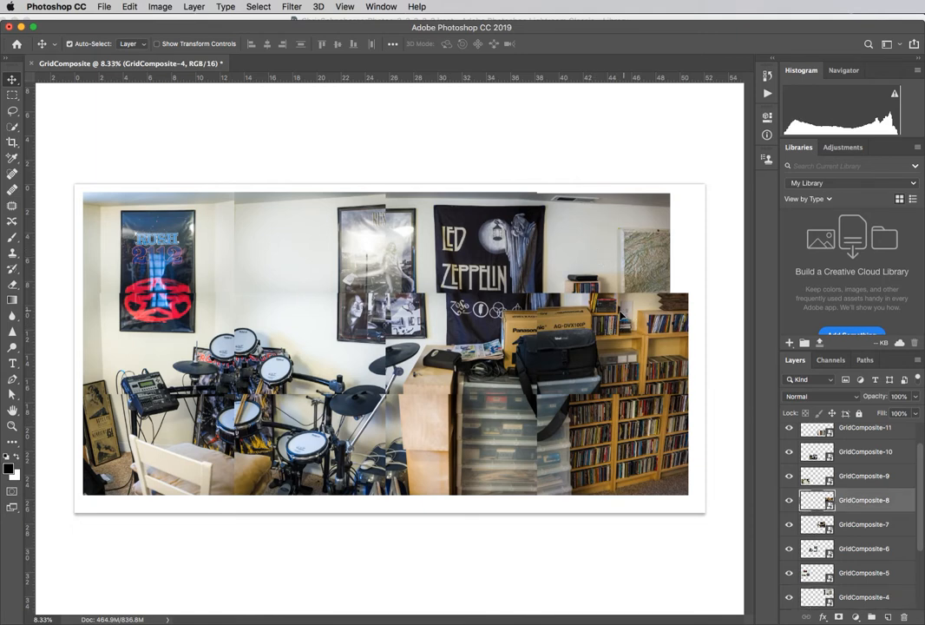
drag(625, 316, 607, 316)
drag(479, 333, 453, 325)
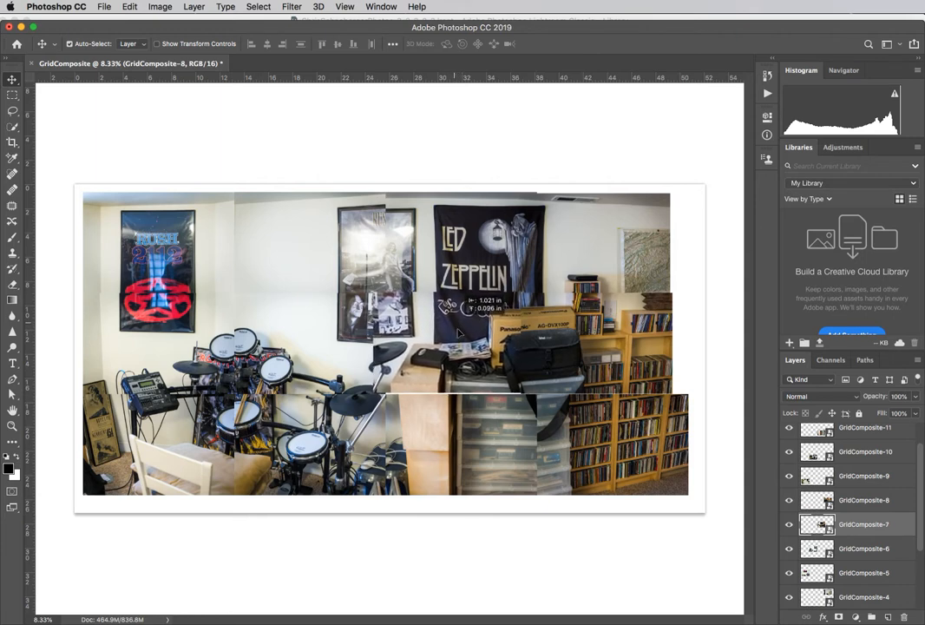
Step: Reposition the bottom-row photos GridComposite-12, GridComposite-11 and GridComposite-10 to roughly match the row above
mouse_move(640, 465)
mouse_down()
mouse_move(636, 452)
mouse_move(651, 456)
mouse_up()
mouse_move(497, 458)
mouse_down()
mouse_move(502, 453)
mouse_move(488, 452)
mouse_up()
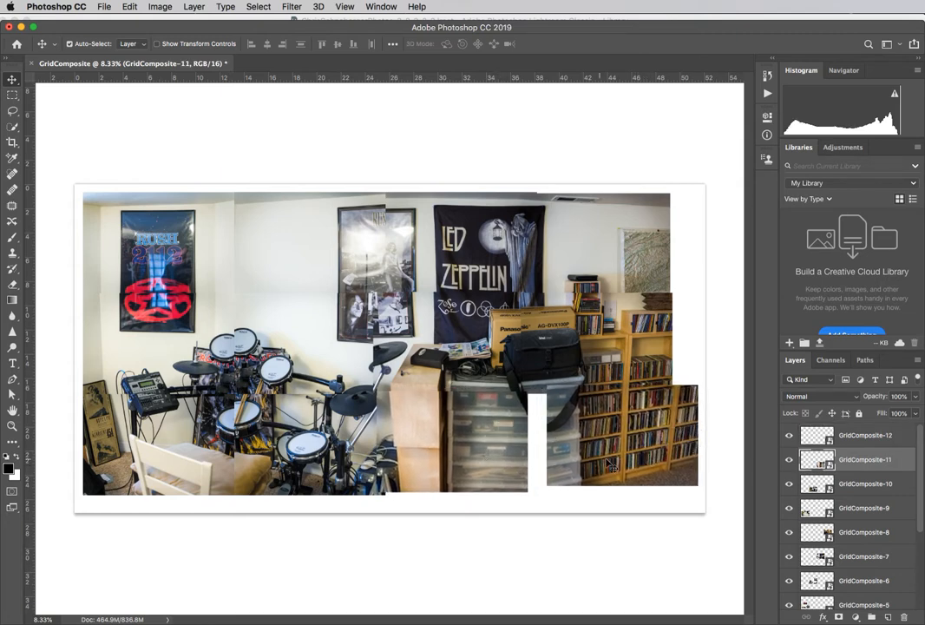
mouse_move(317, 438)
mouse_down()
mouse_move(326, 445)
mouse_move(317, 438)
mouse_up()
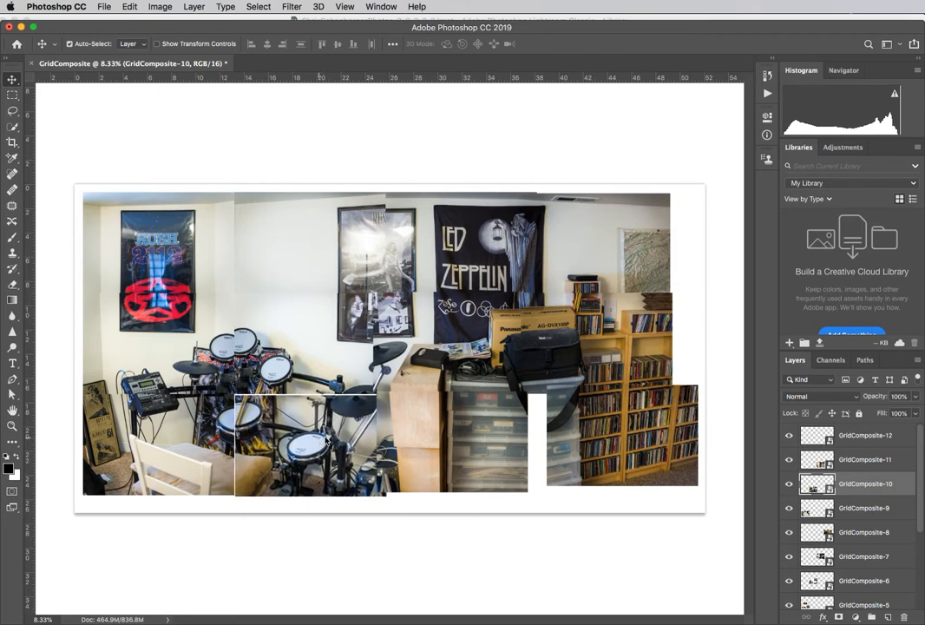
Step: Move GridComposite-12 up over the bookshelf photo above at 50% opacity, and restore its opacity to 100%
click(878, 443)
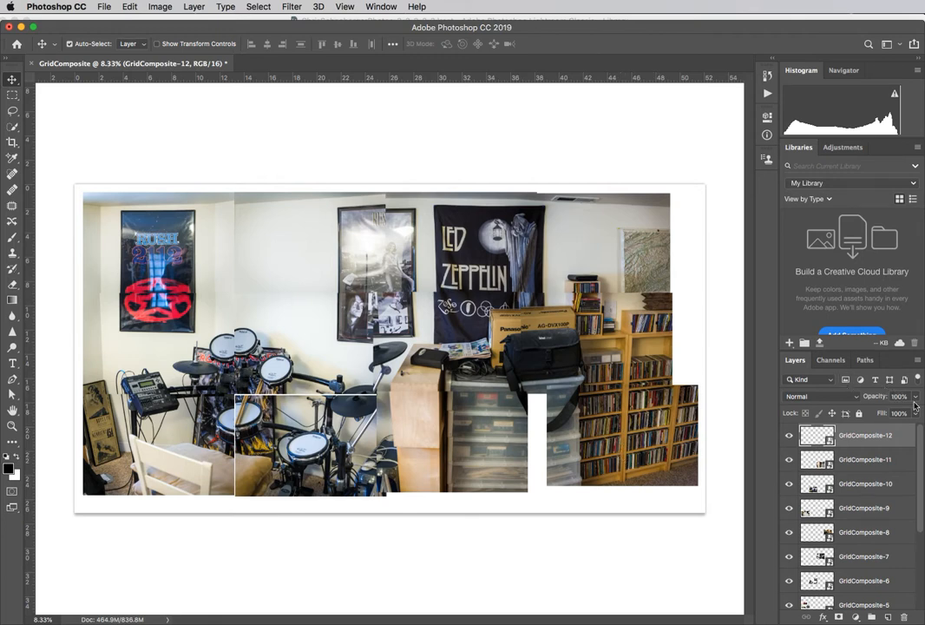
drag(914, 400, 888, 417)
mouse_move(615, 440)
mouse_down()
mouse_move(603, 425)
mouse_move(599, 433)
mouse_move(615, 441)
mouse_move(616, 432)
mouse_up()
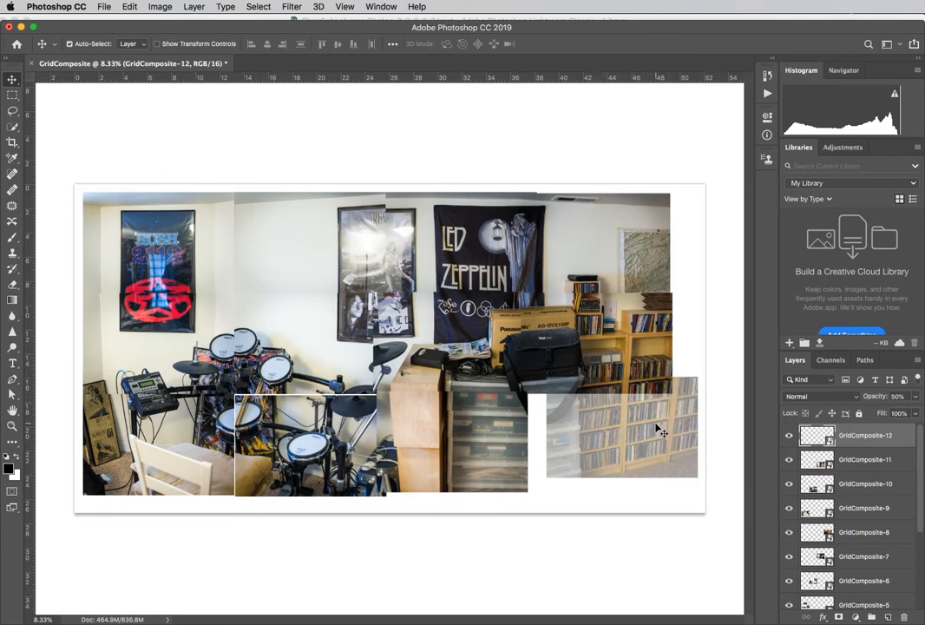
click(916, 397)
drag(888, 414, 917, 413)
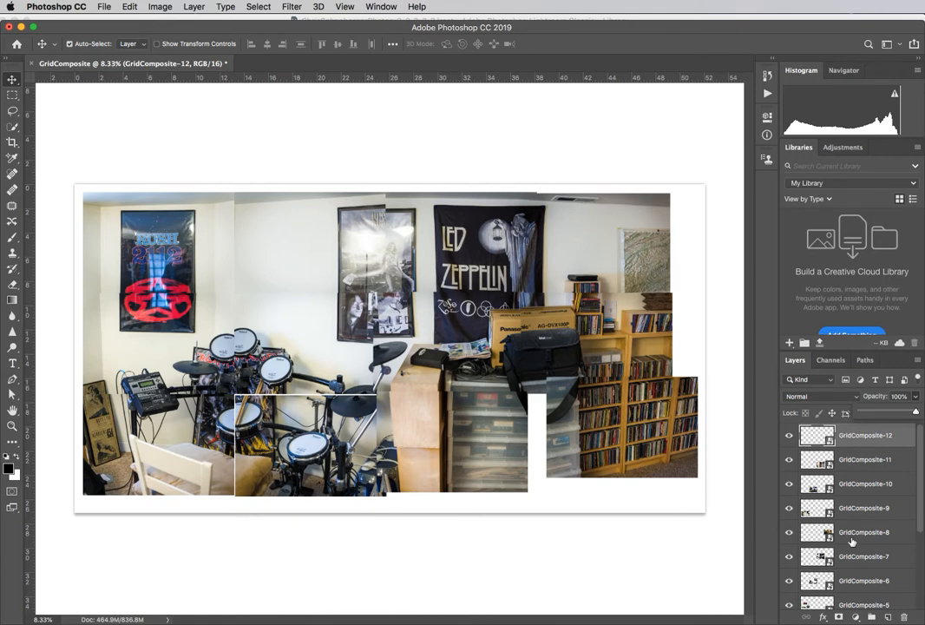
Step: Lower GridComposite-5's opacity to 48% and move it right and slightly up to overlap the neighbouring drum-kit photo
scroll(851, 541, down, 1)
scroll(852, 542, down, 1)
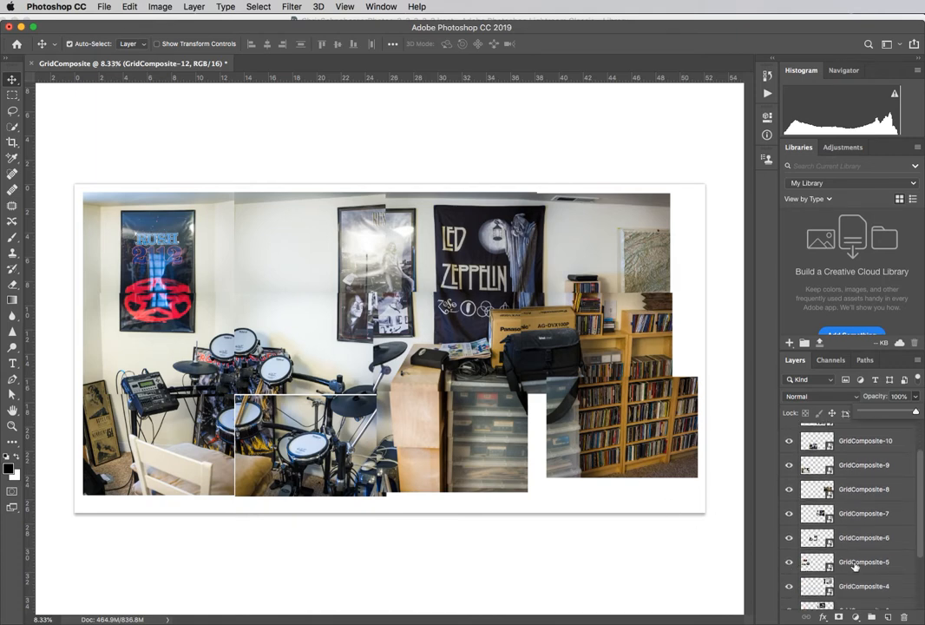
click(855, 565)
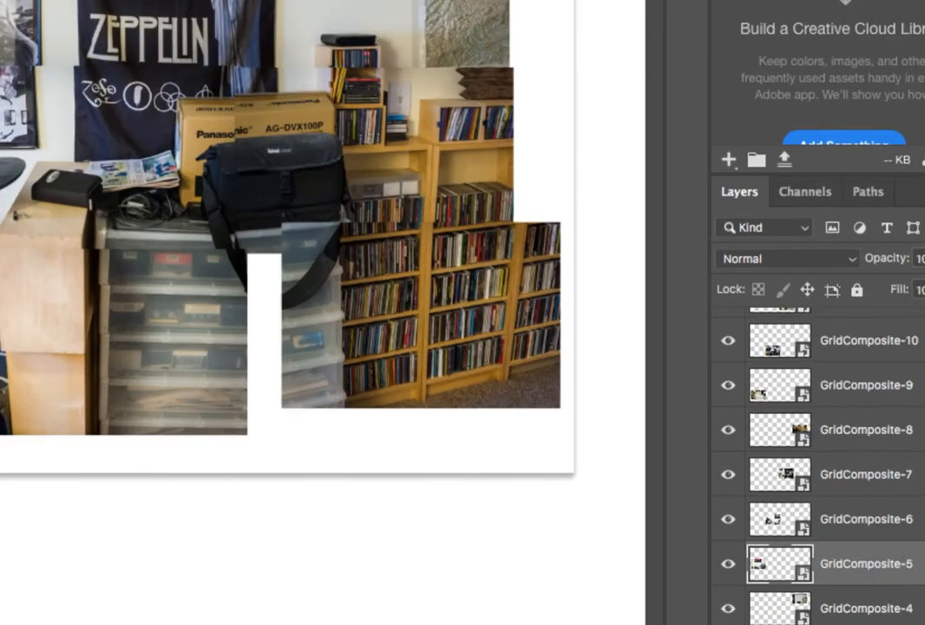
click(921, 258)
drag(921, 289, 908, 293)
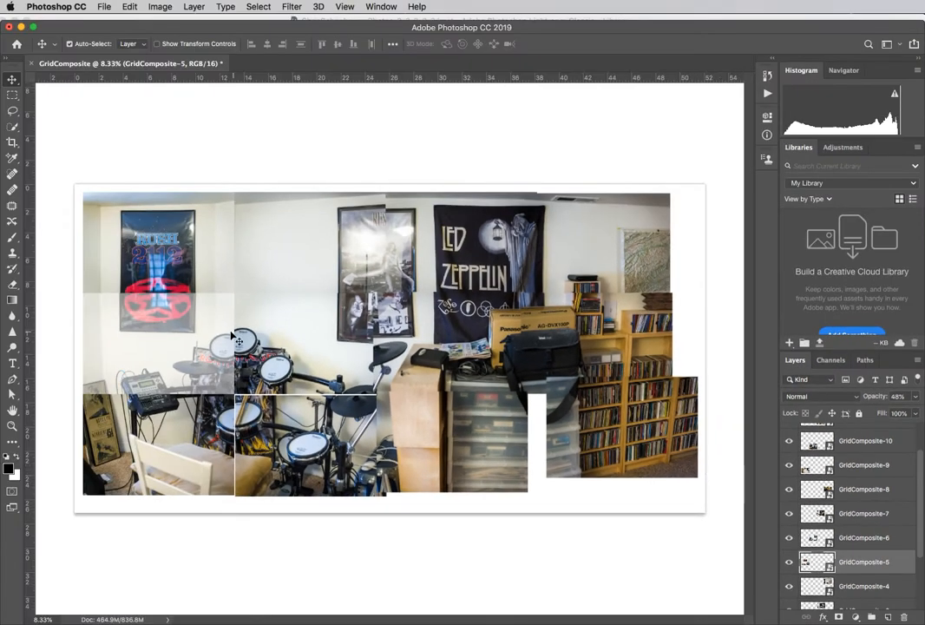
drag(175, 341, 188, 336)
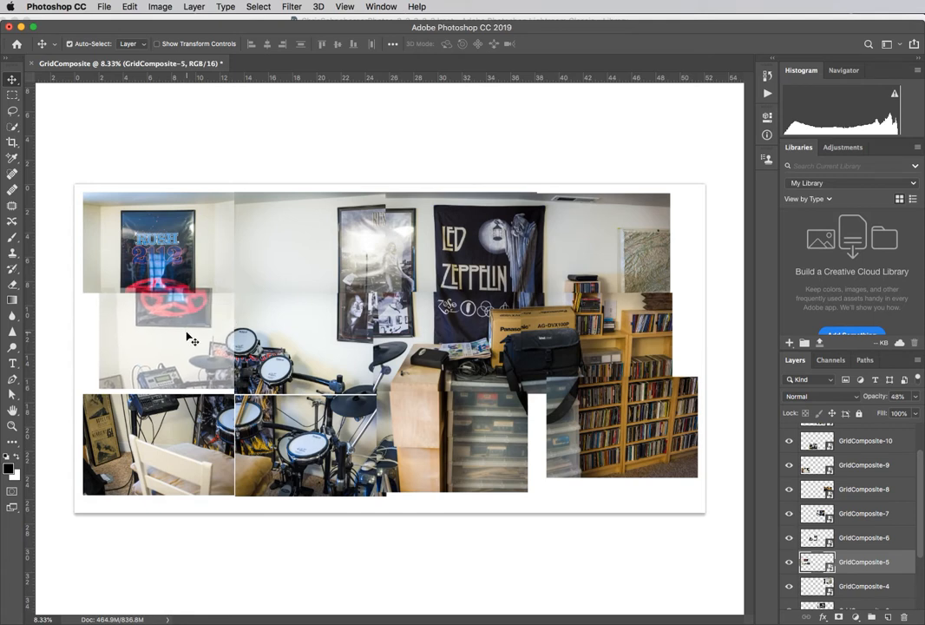
Step: Set GridComposite-6's opacity to 37% and fine-tune GridComposite-5's position against the drums showing through it
click(860, 539)
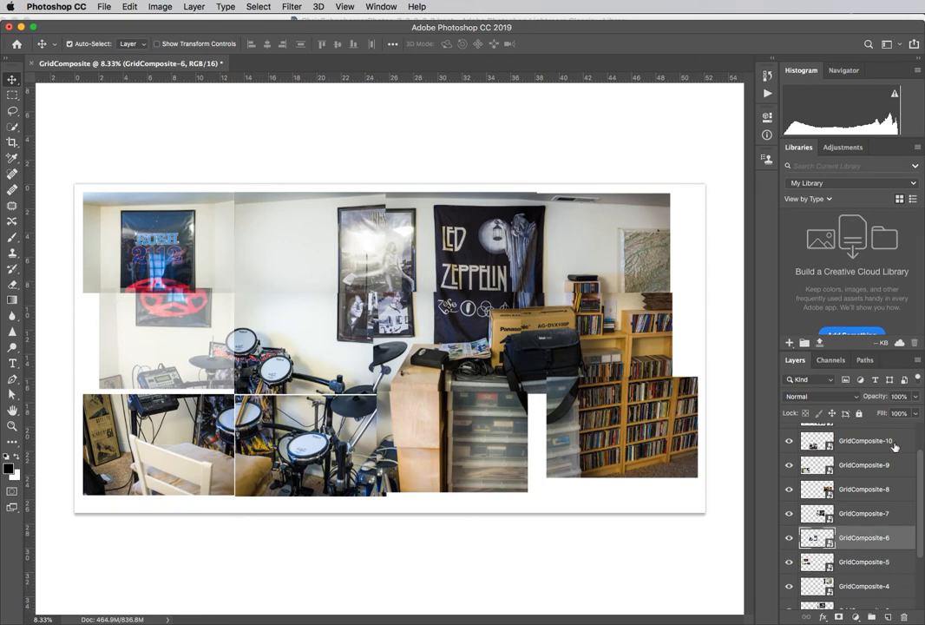
click(917, 398)
drag(915, 412, 881, 414)
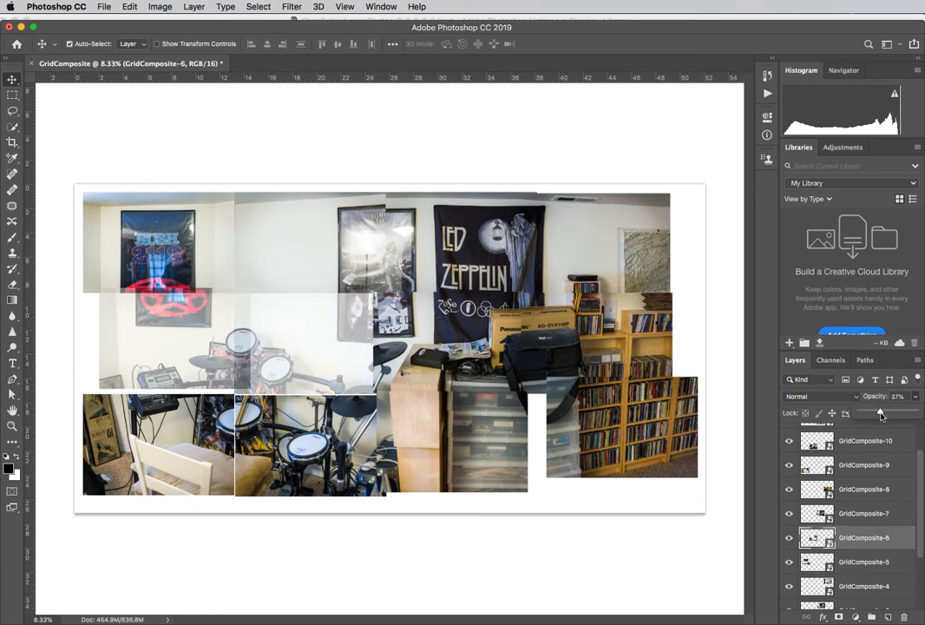
drag(175, 355, 172, 352)
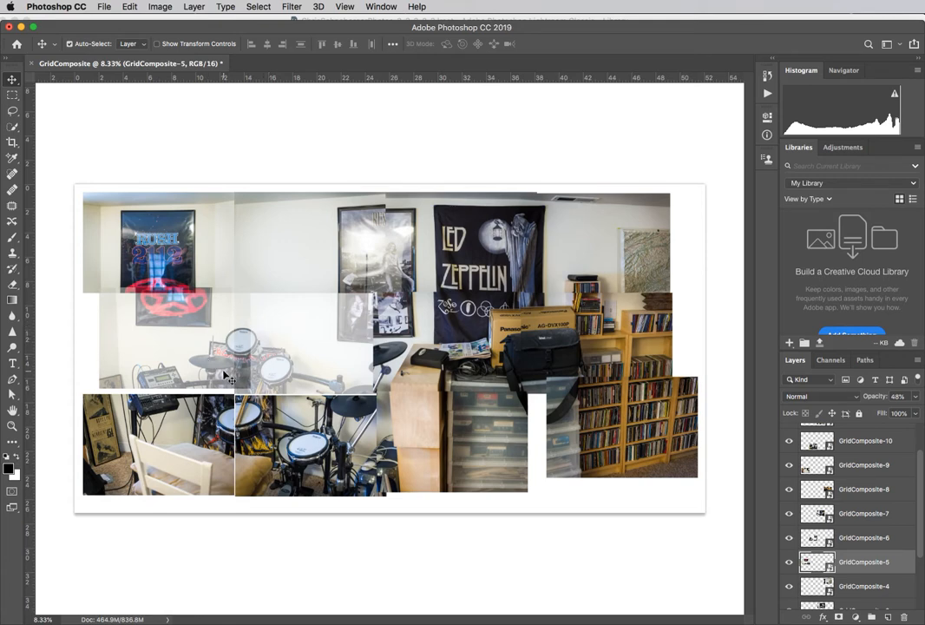
Step: Lower GridComposite-1's opacity to 49% and move it right so the Rush poster lines up with its lower half in GridComposite-5
click(145, 252)
scroll(795, 577, down, 1)
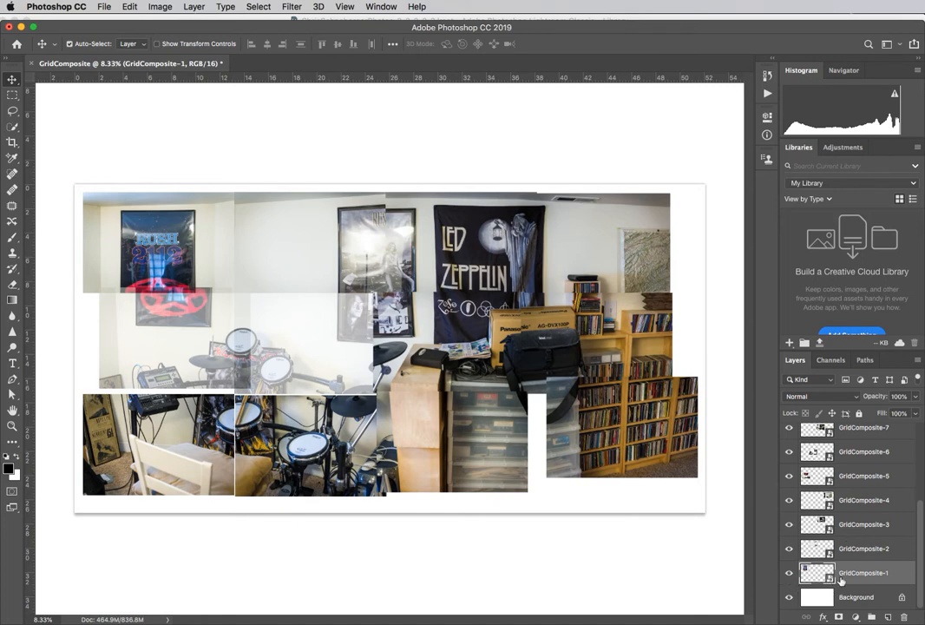
click(915, 398)
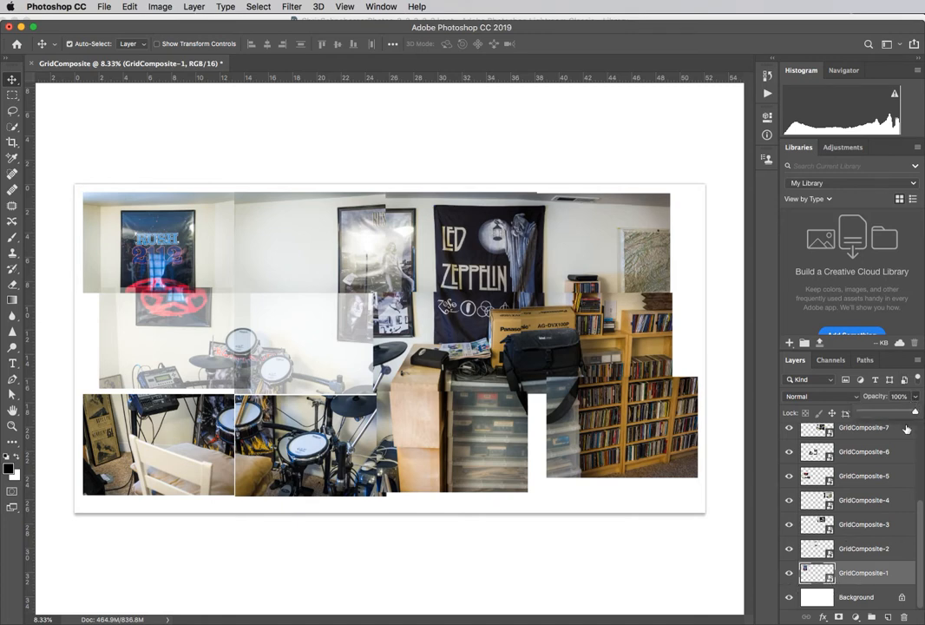
drag(915, 415, 887, 417)
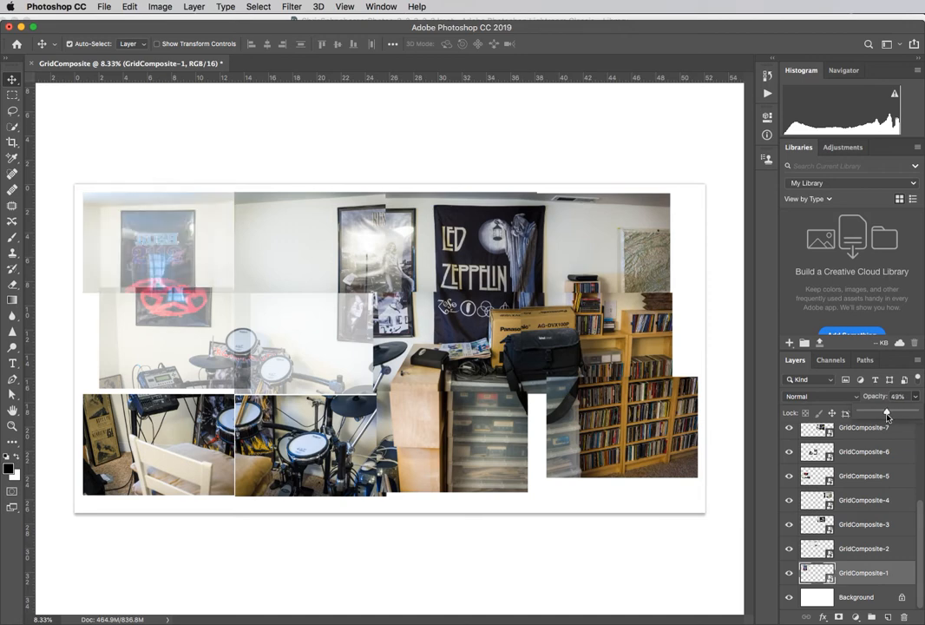
drag(161, 252, 174, 253)
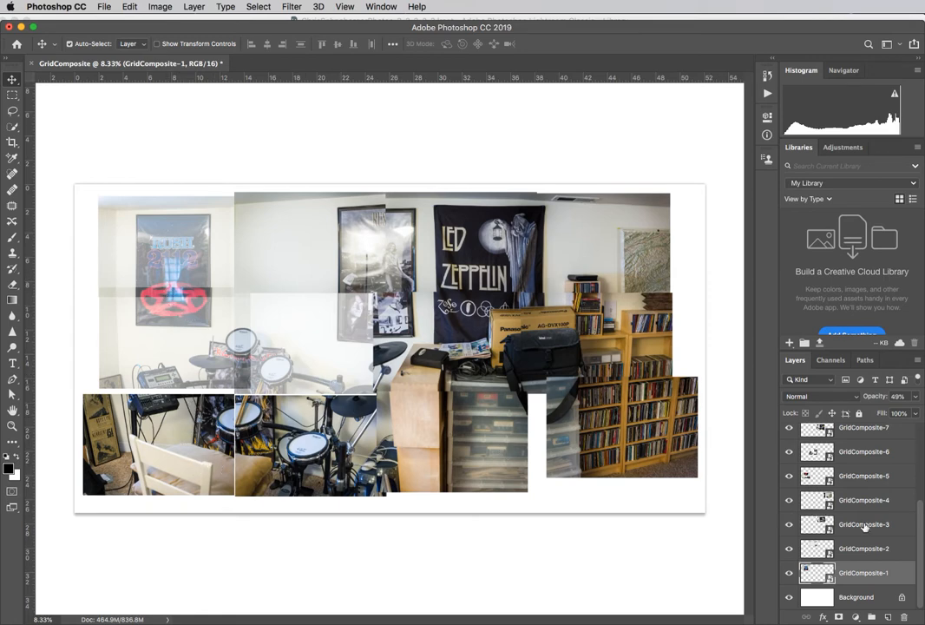
Step: Lower GridComposite-9's opacity to 51% and move the chair photo up and right to overlap GridComposite-5 above it
scroll(865, 527, up, 1)
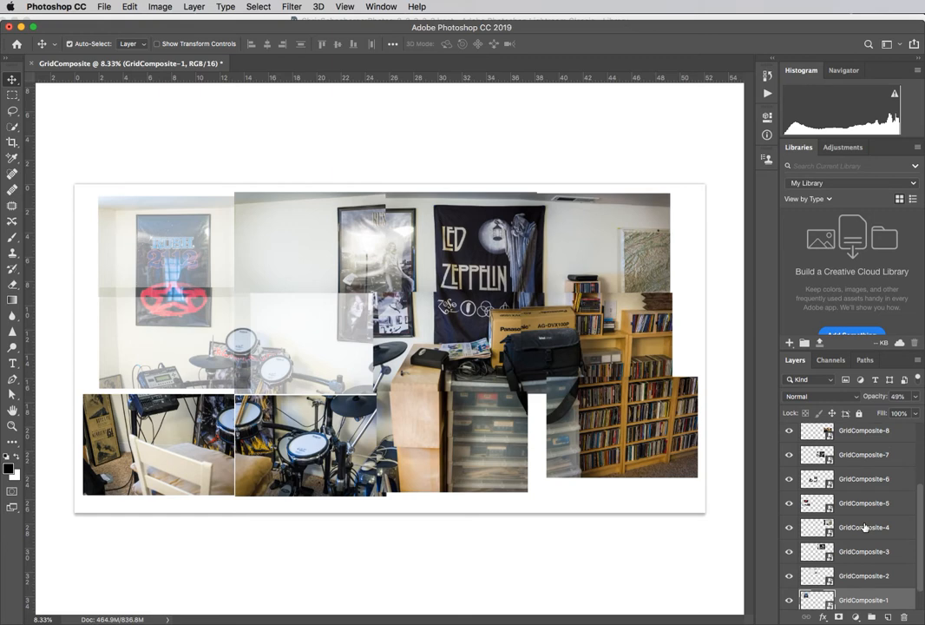
click(181, 454)
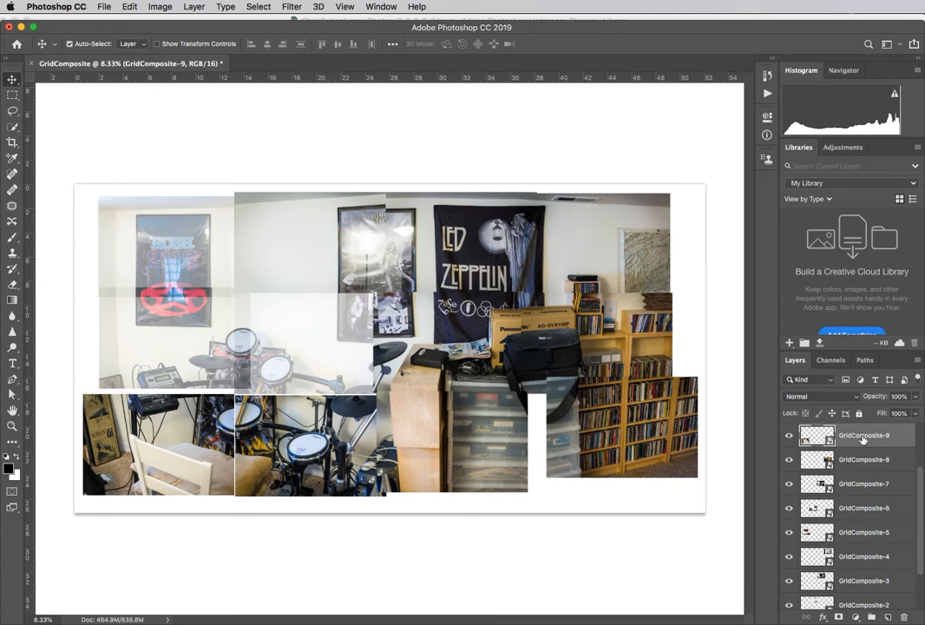
click(916, 396)
drag(916, 413, 829, 412)
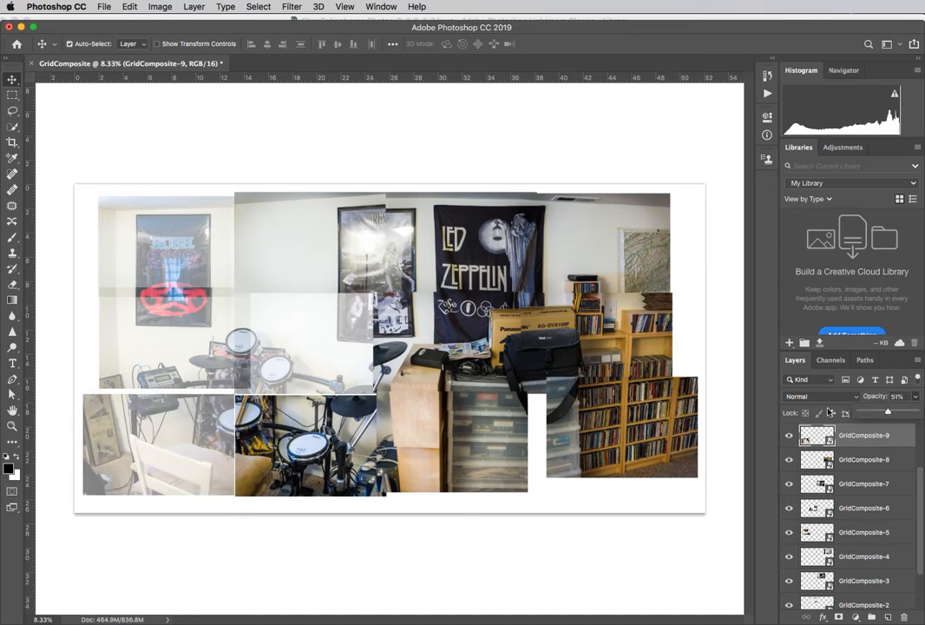
drag(160, 445, 172, 432)
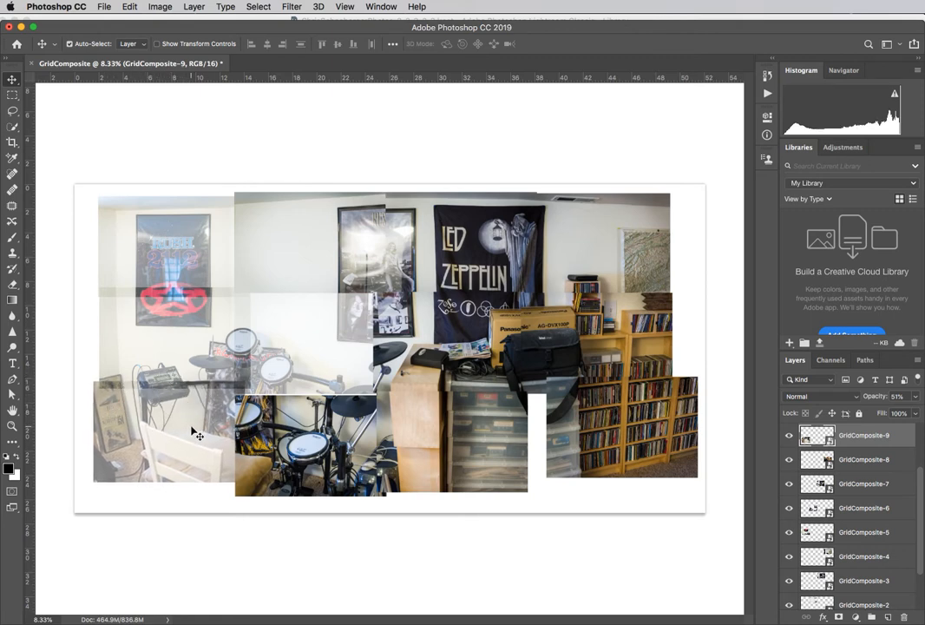
drag(192, 431, 193, 429)
Step: Lower GridComposite-10's opacity to 57% and move it right and slightly up so its drums line up with the surrounding photos
click(284, 433)
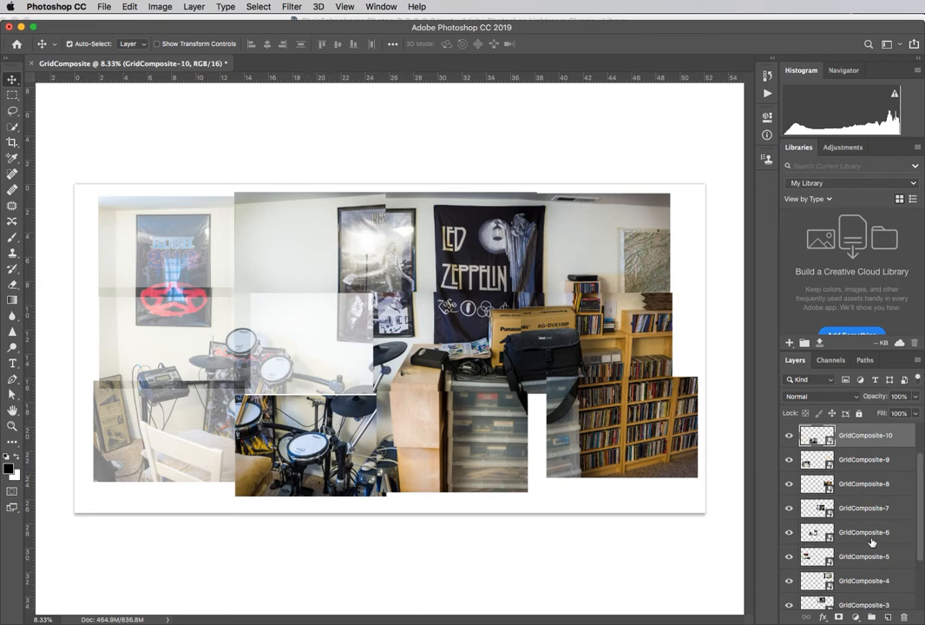
scroll(872, 543, up, 3)
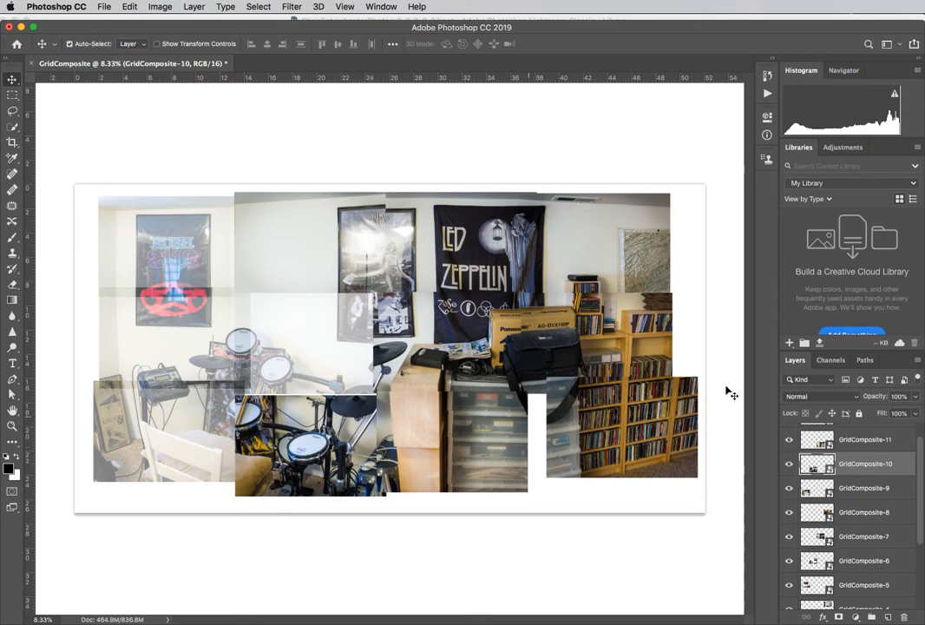
click(916, 399)
drag(917, 414, 891, 415)
drag(324, 484, 300, 462)
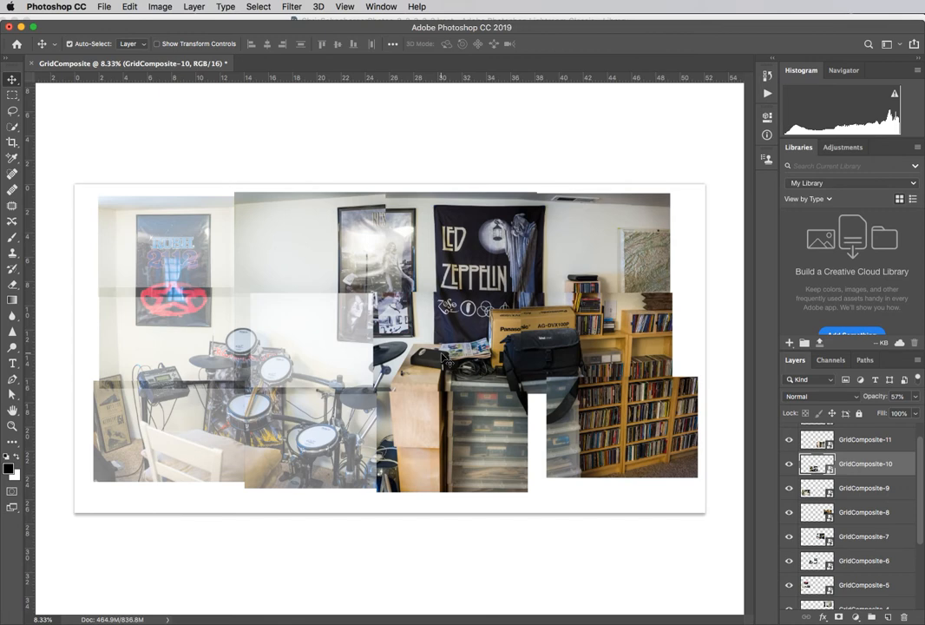
Step: Restore GridComposite-10's opacity to 100%
scroll(856, 539, down, 4)
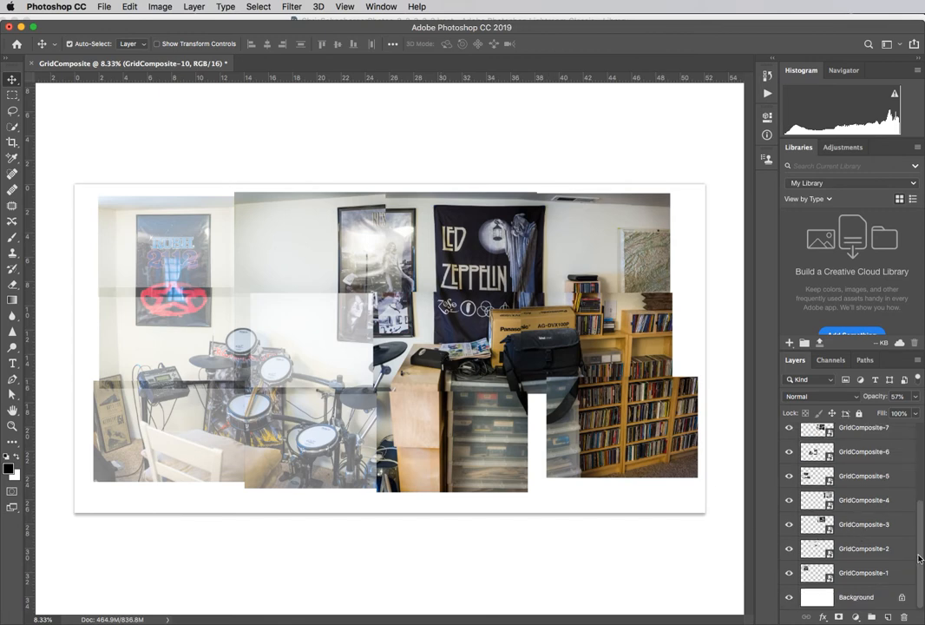
scroll(893, 513, up, 5)
click(881, 441)
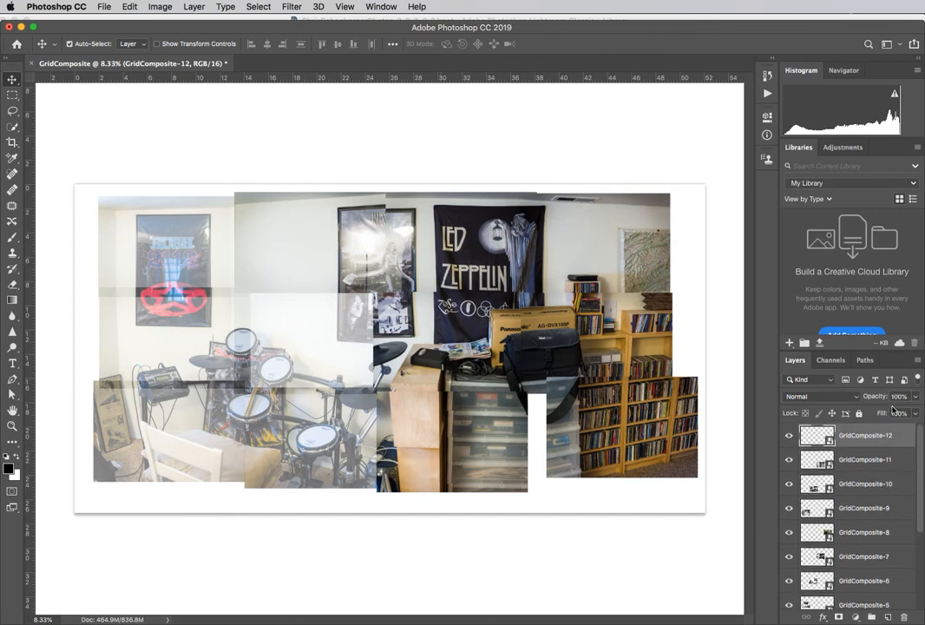
click(874, 457)
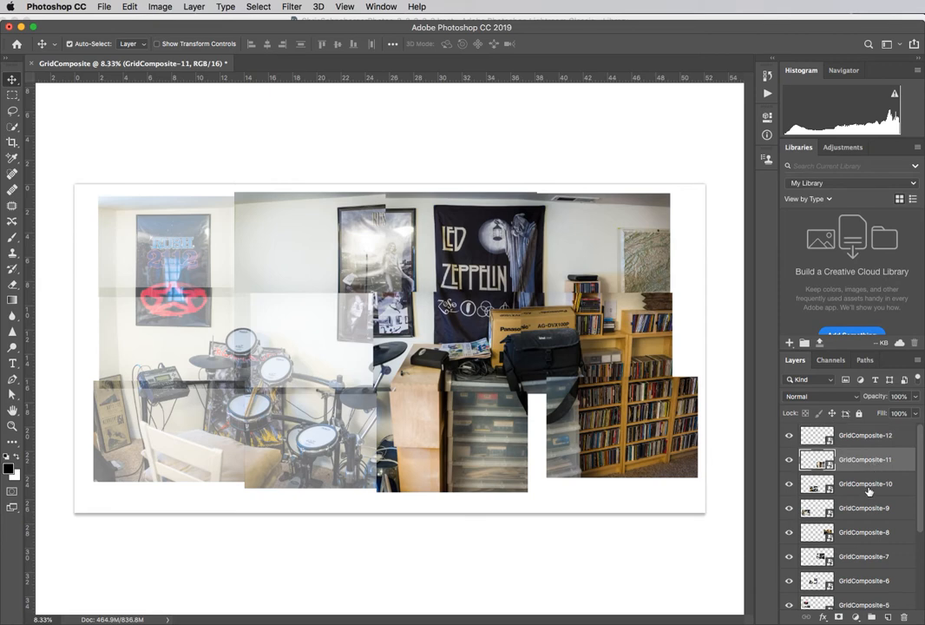
click(869, 492)
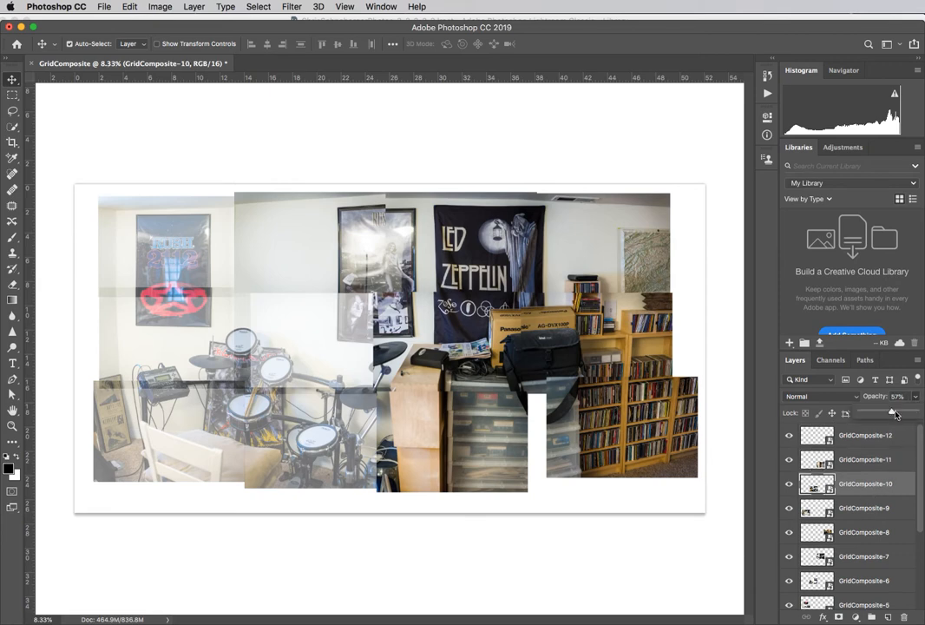
drag(918, 400, 919, 402)
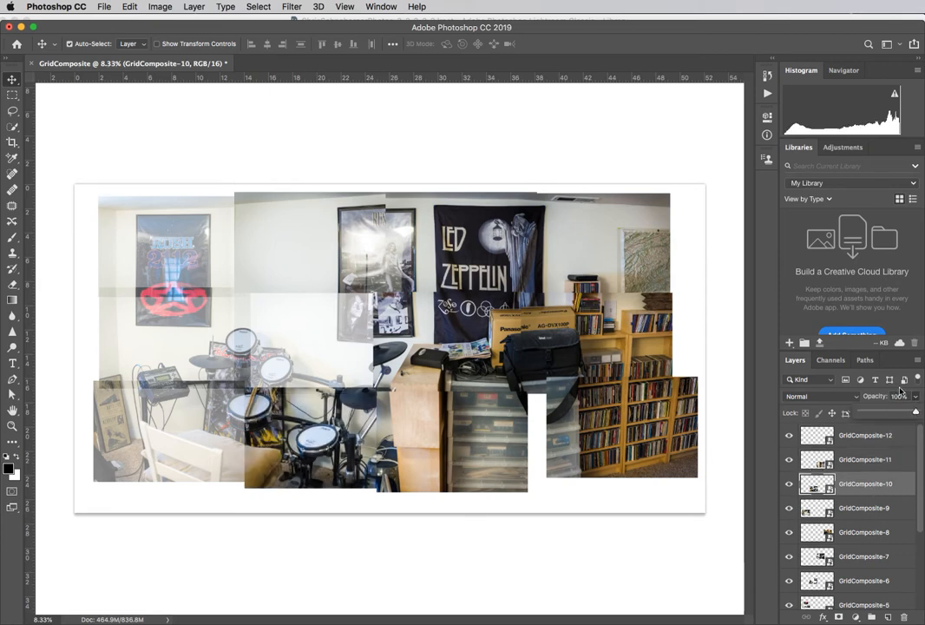
Step: Restore the opacity of the chair photo, GridComposite-9, to 100%
click(863, 501)
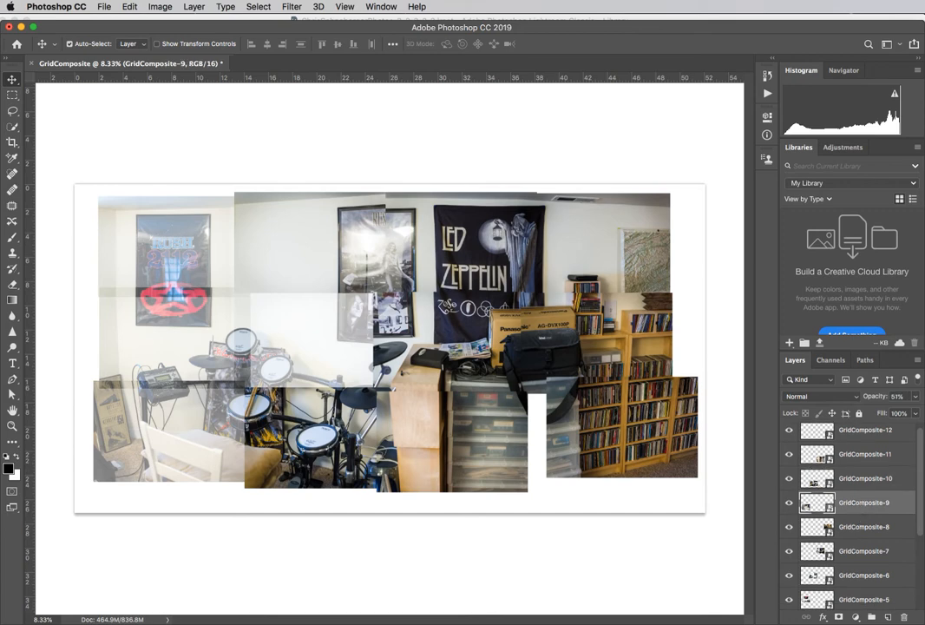
click(917, 397)
drag(890, 412, 917, 417)
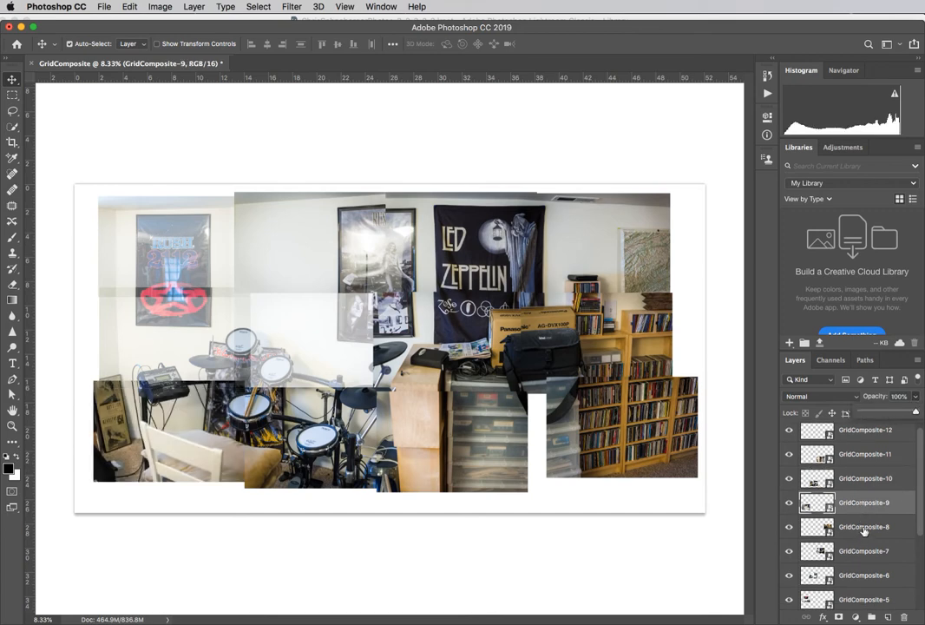
Step: Find the semi-transparent GridComposite-6 layer and set its opacity back to 100%
click(864, 528)
click(865, 552)
click(866, 575)
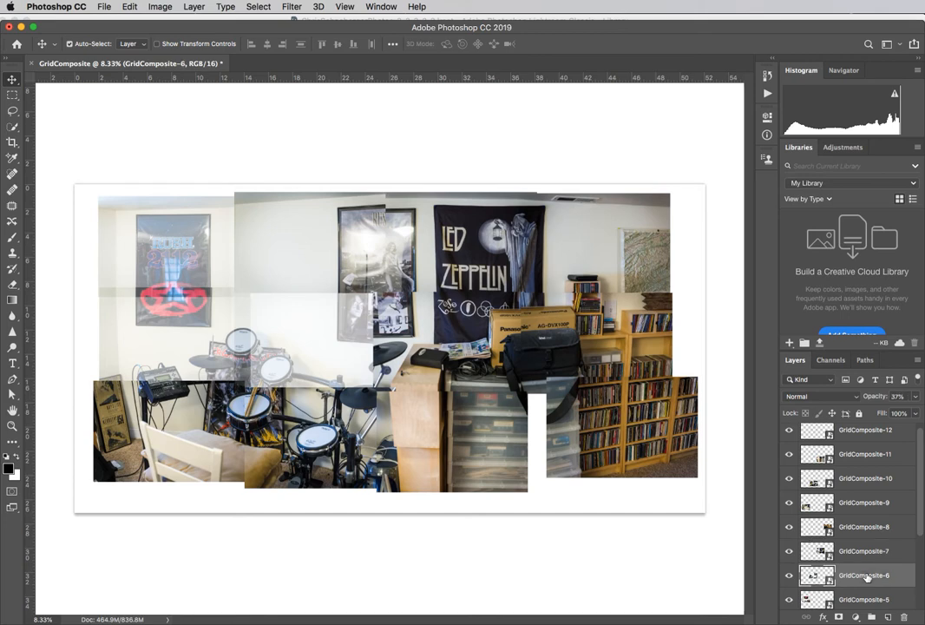
click(915, 397)
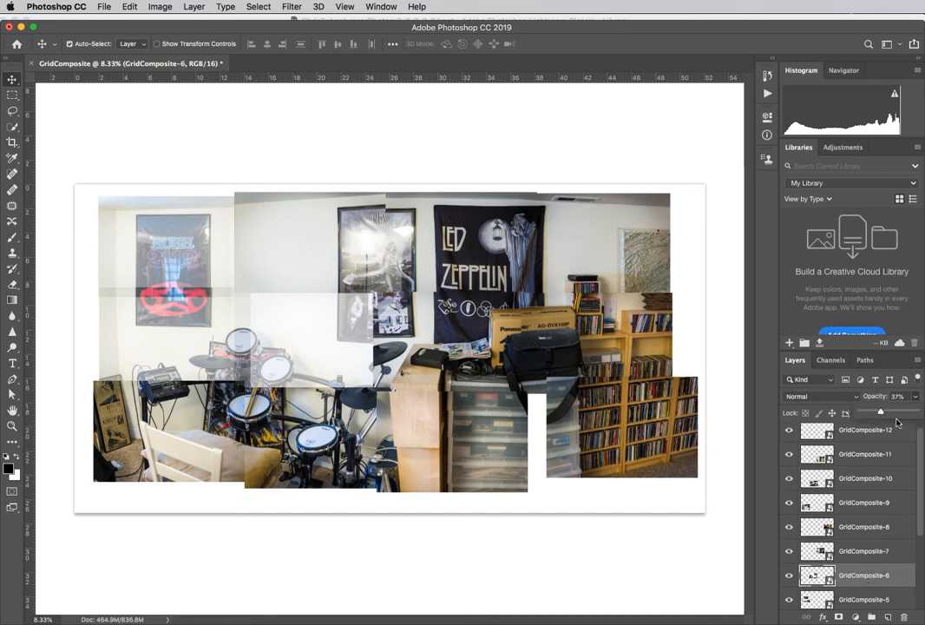
drag(880, 411, 916, 411)
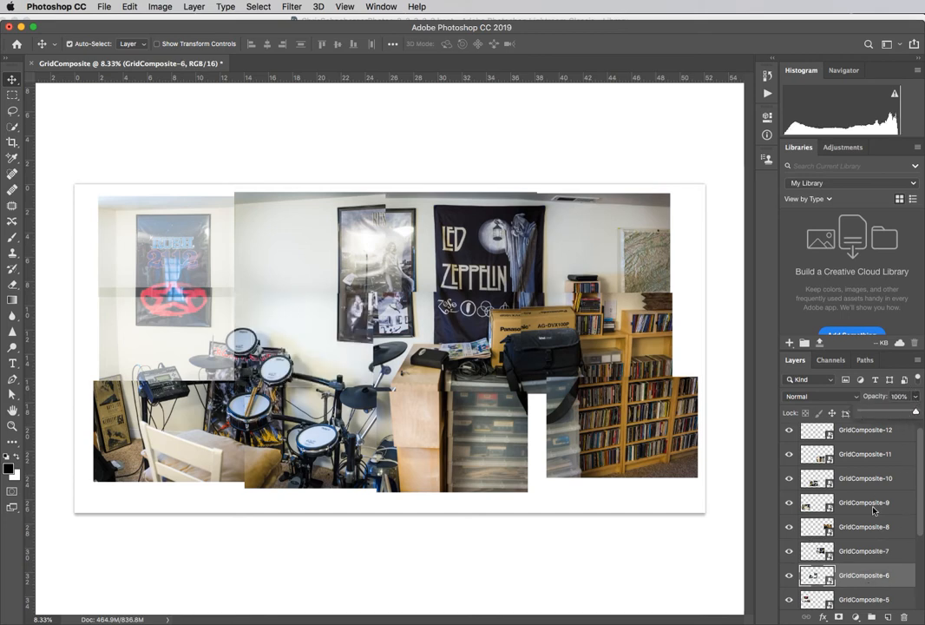
Step: Set the opacity of GridComposite-5, the lower Rush poster photo, back to 100%
scroll(878, 553, down, 3)
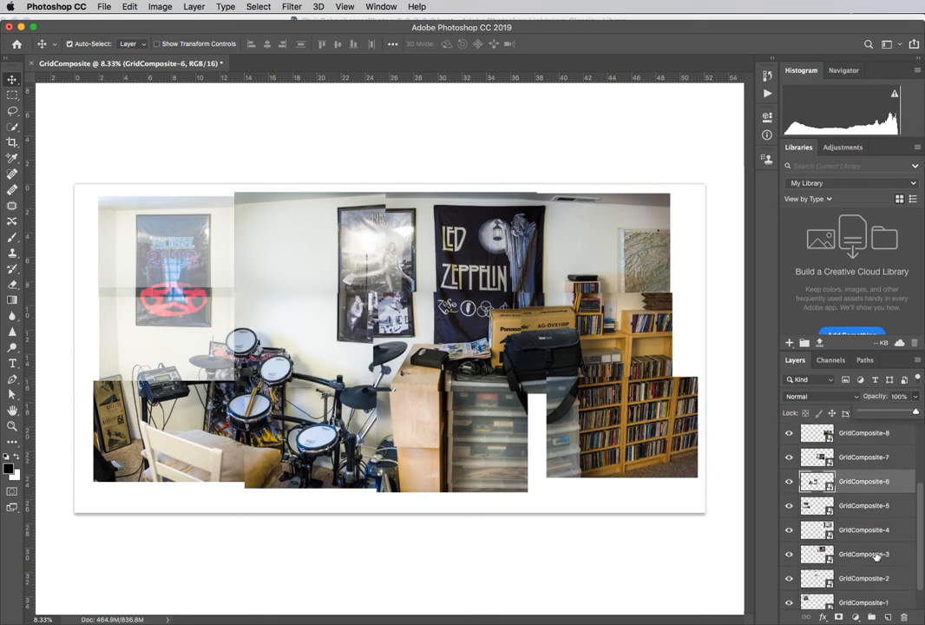
click(875, 510)
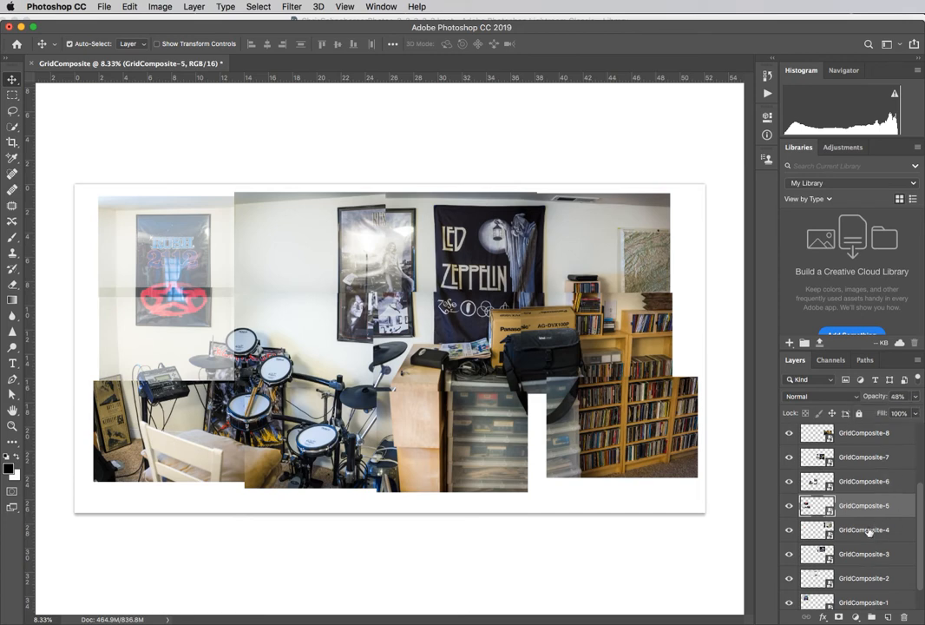
click(915, 396)
drag(885, 411, 915, 412)
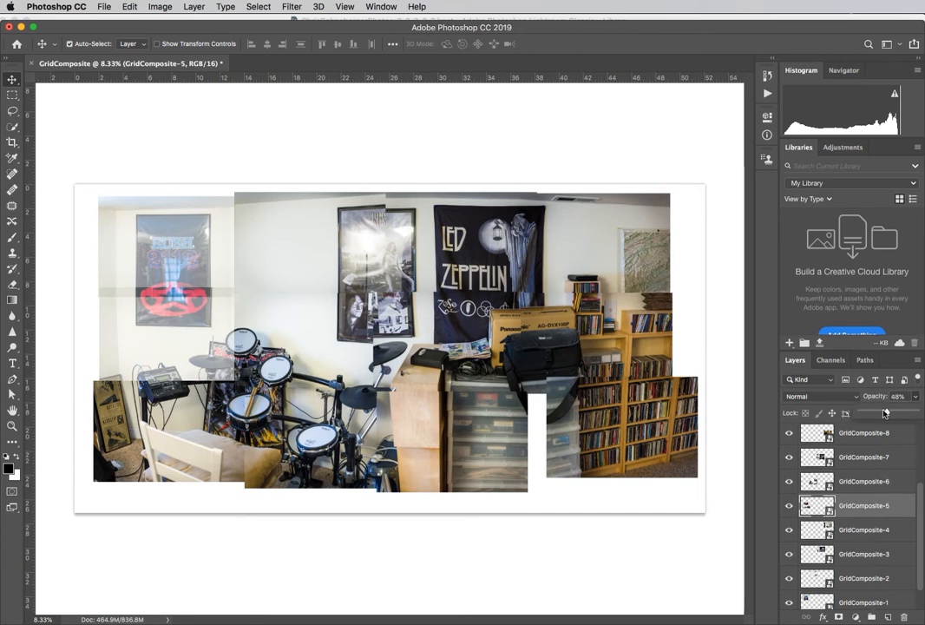
click(922, 396)
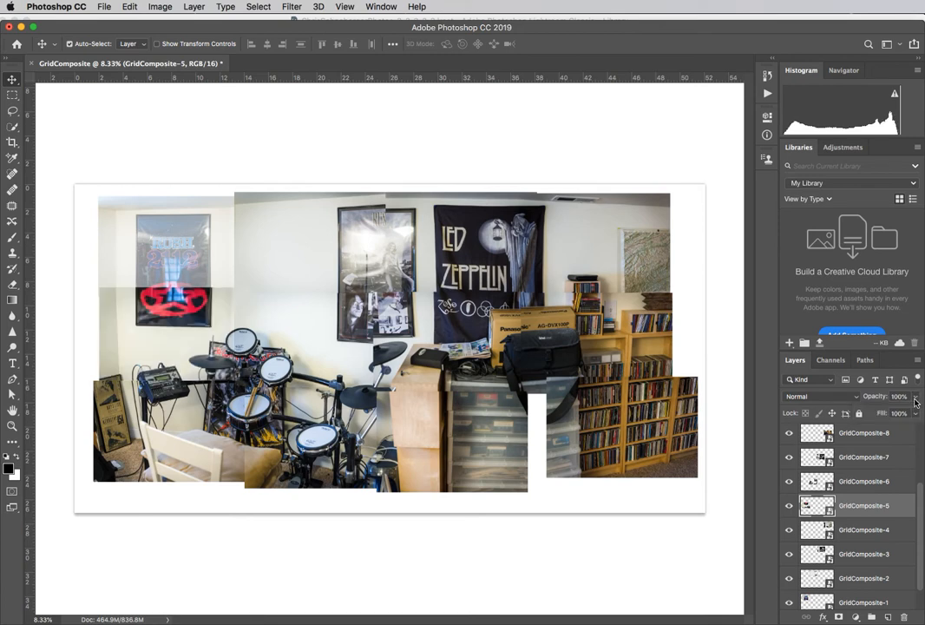
Step: Check the remaining lower layers and return GridComposite-1, the upper Rush poster photo, to 100% opacity
click(868, 531)
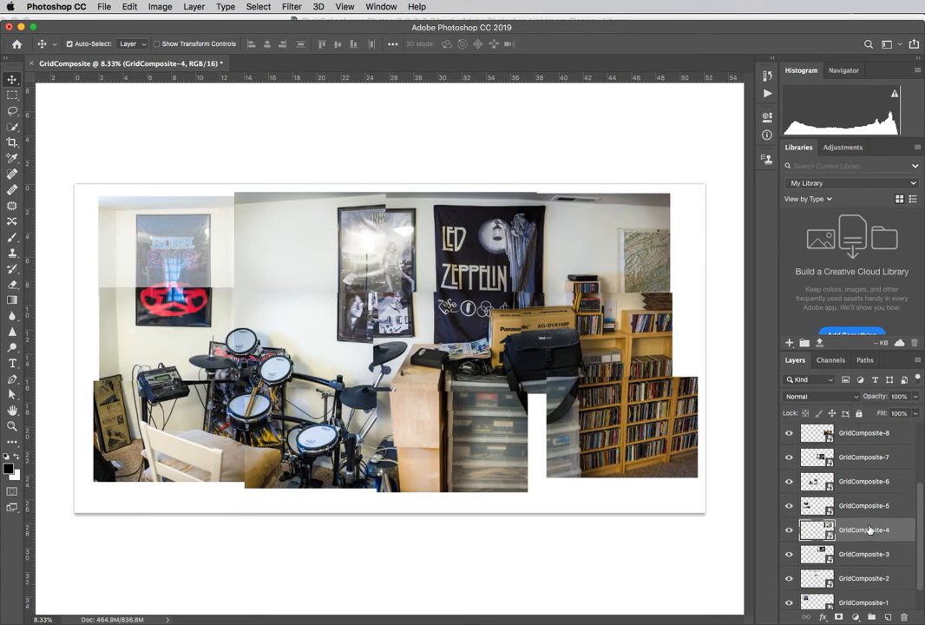
click(864, 554)
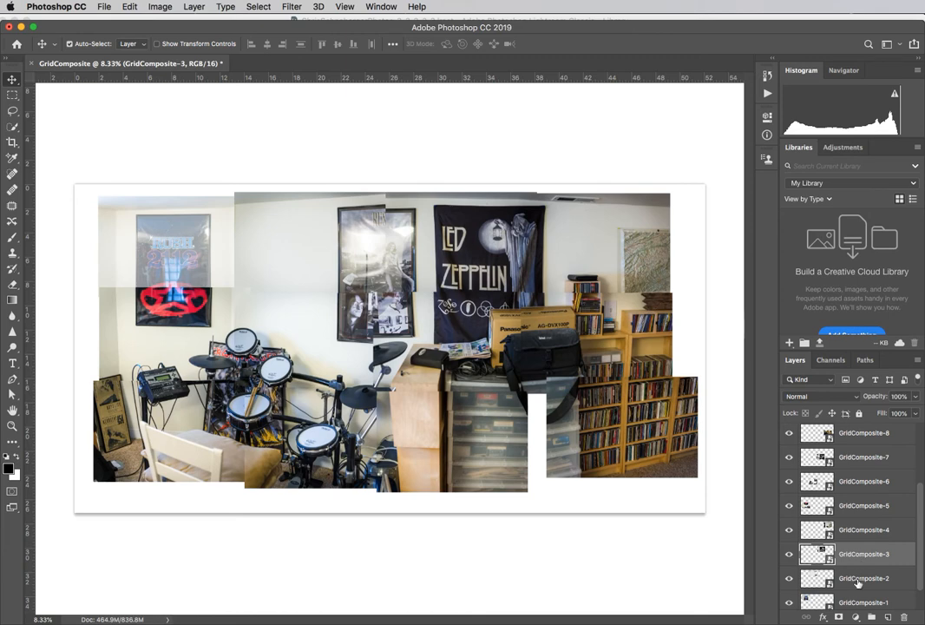
click(865, 600)
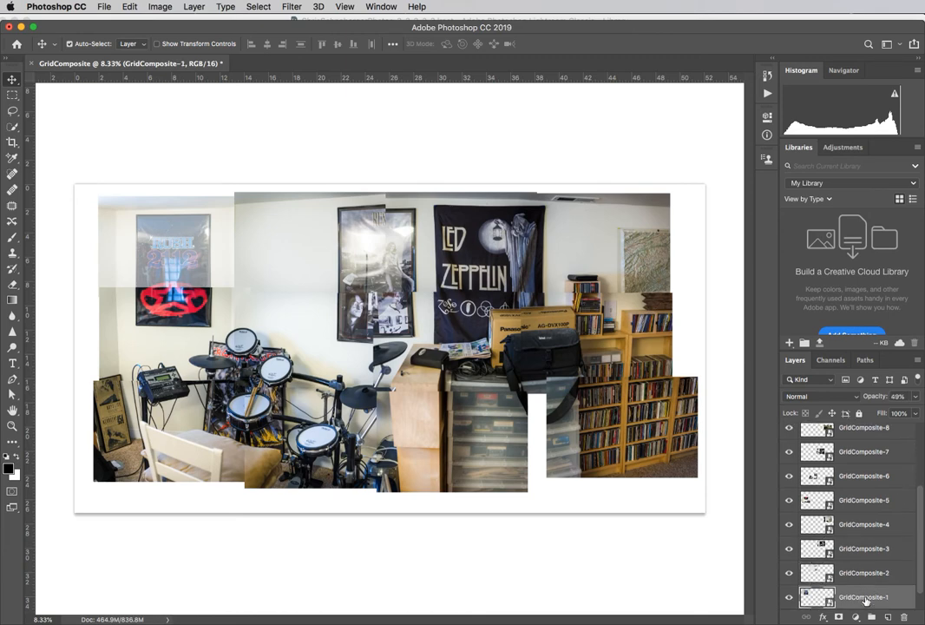
click(915, 397)
drag(887, 413, 923, 415)
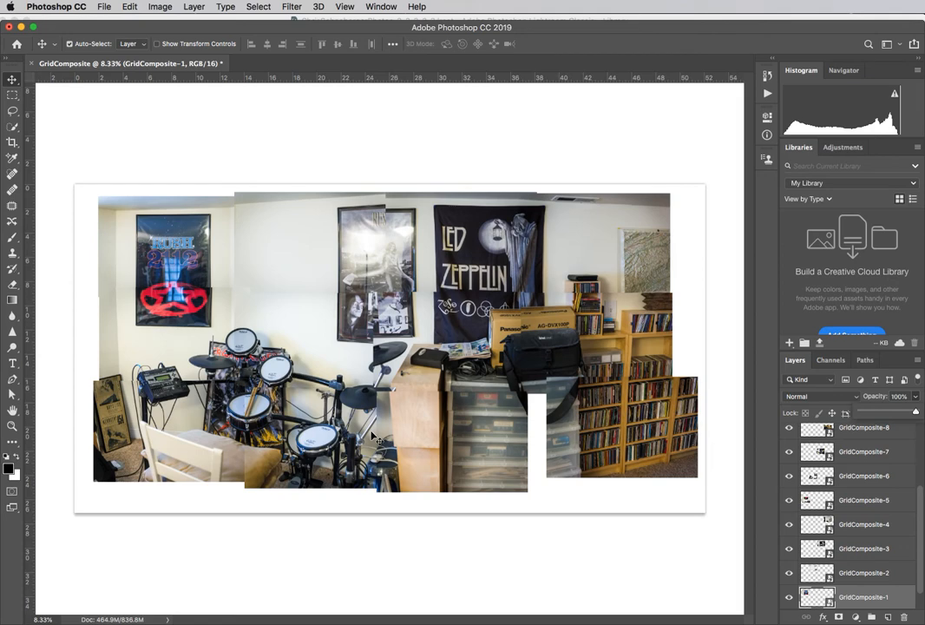
Step: Save the document under the new name GridCompositeComplete.psd in Photoshop format, keeping layers and Maximize Compatibility on
click(104, 7)
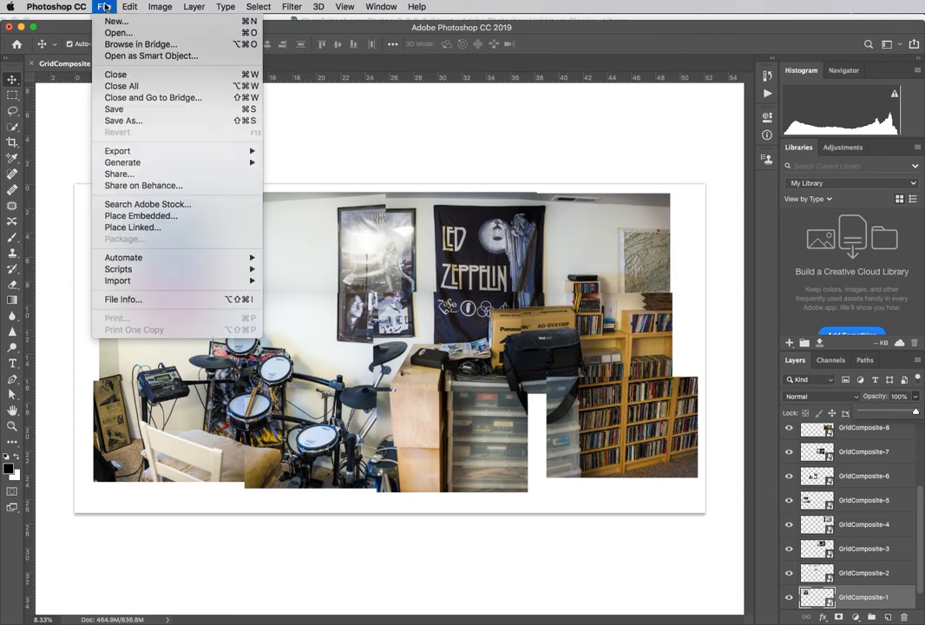
click(124, 122)
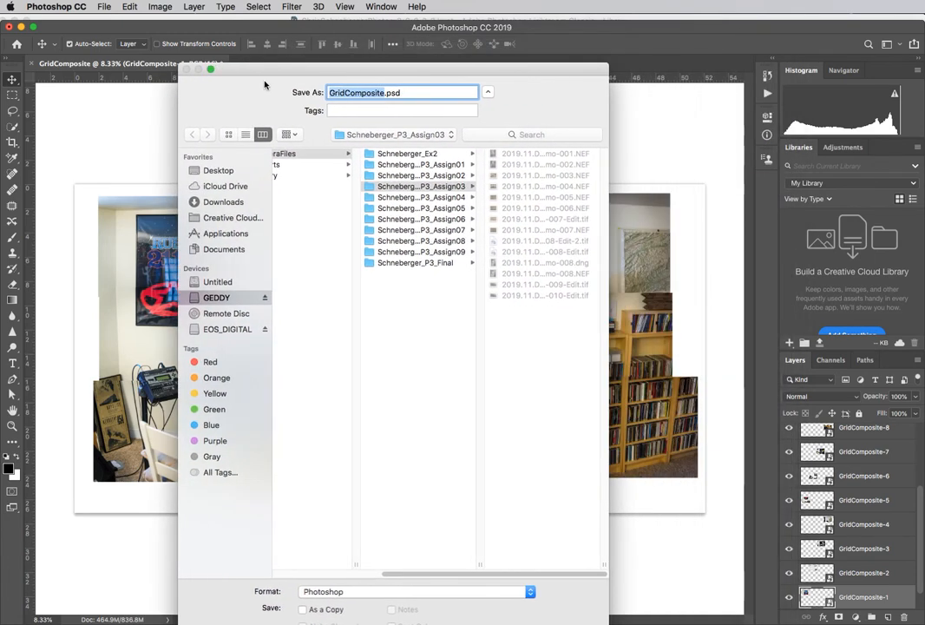
key(Right)
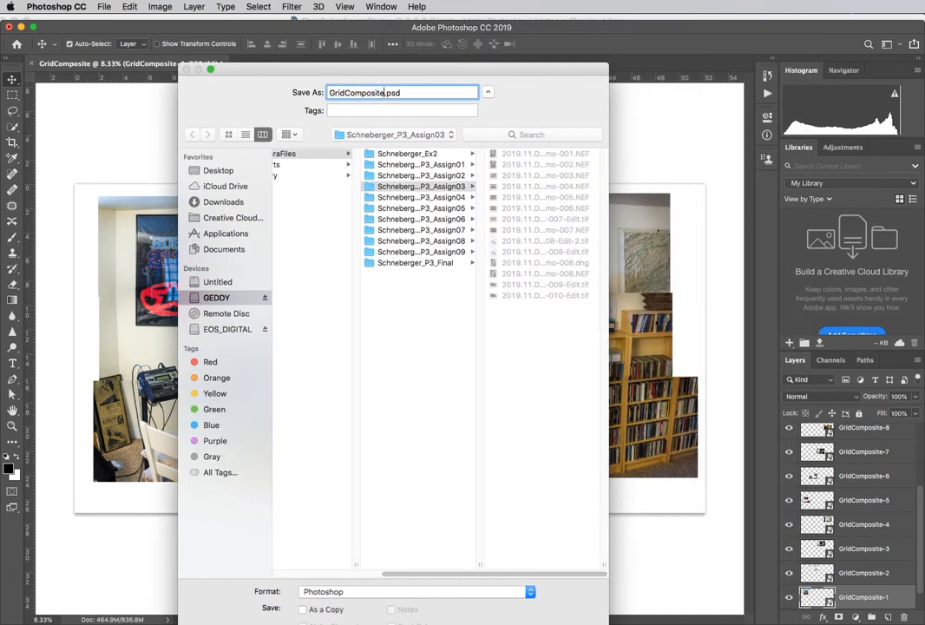
text(Complete)
drag(421, 71, 408, 32)
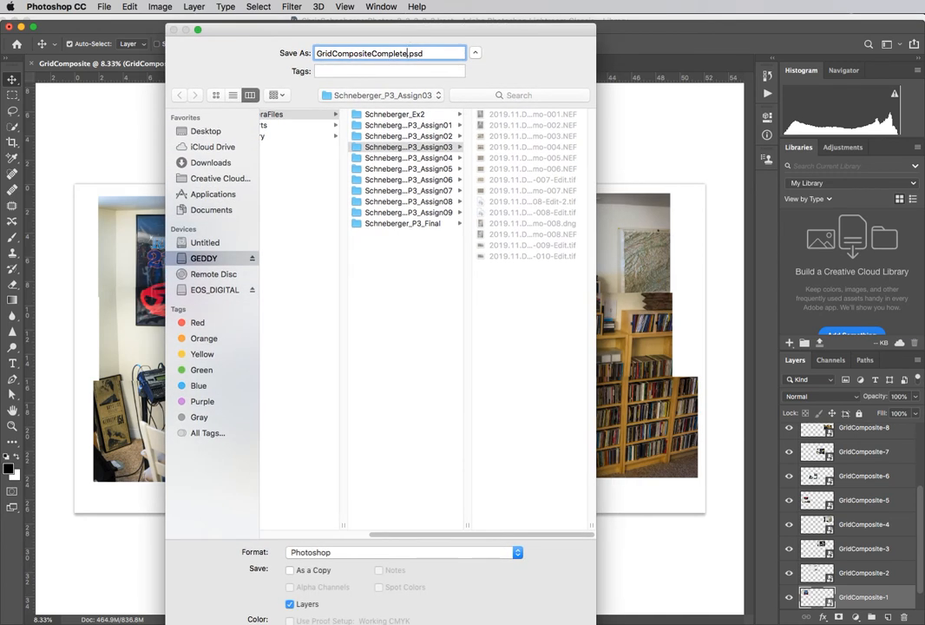
drag(595, 623, 574, 550)
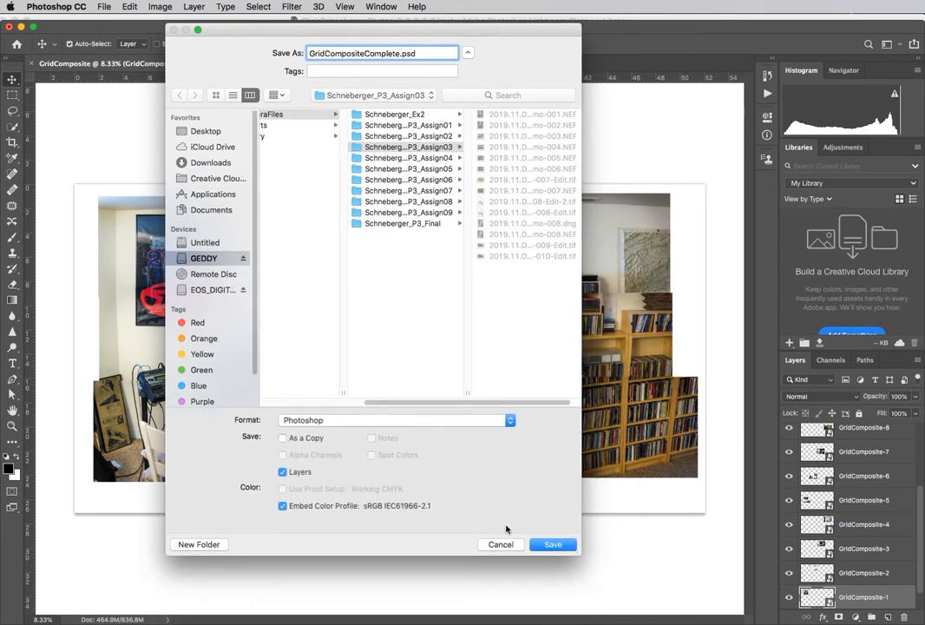
click(554, 547)
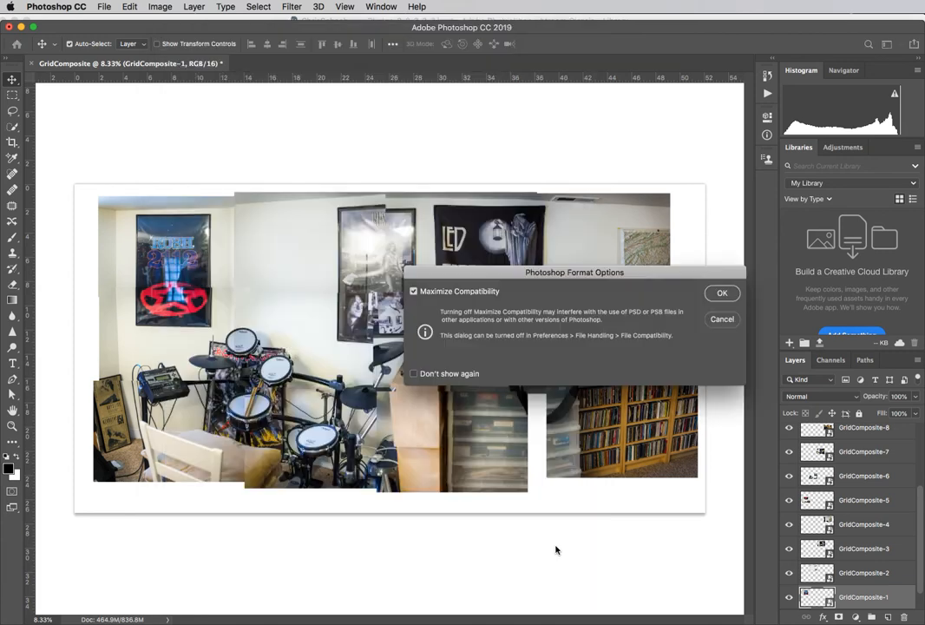
click(720, 295)
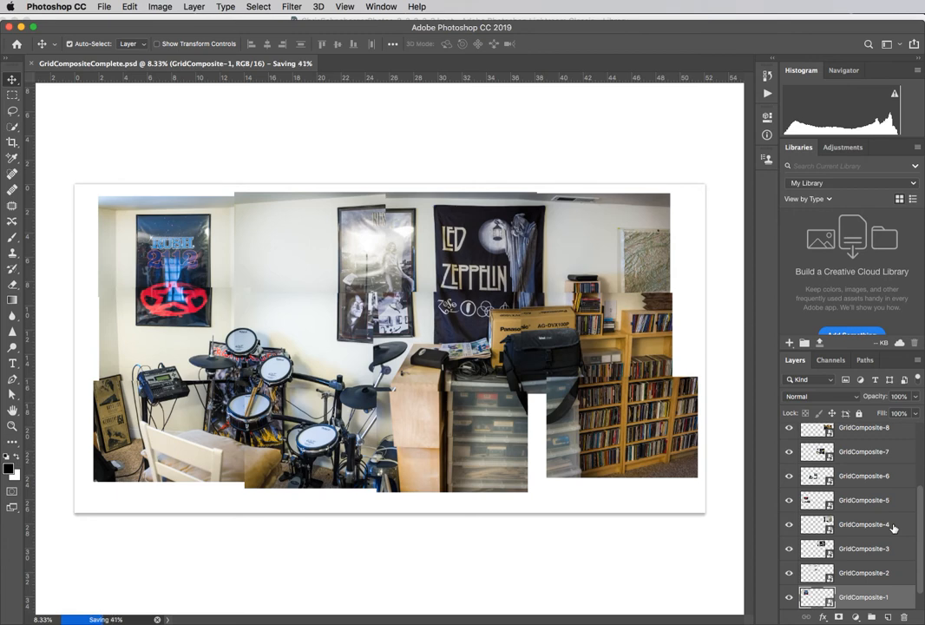
Step: Add a Curves adjustment layer directly above GridComposite-1 and clip it to that layer
scroll(921, 553, down, 1)
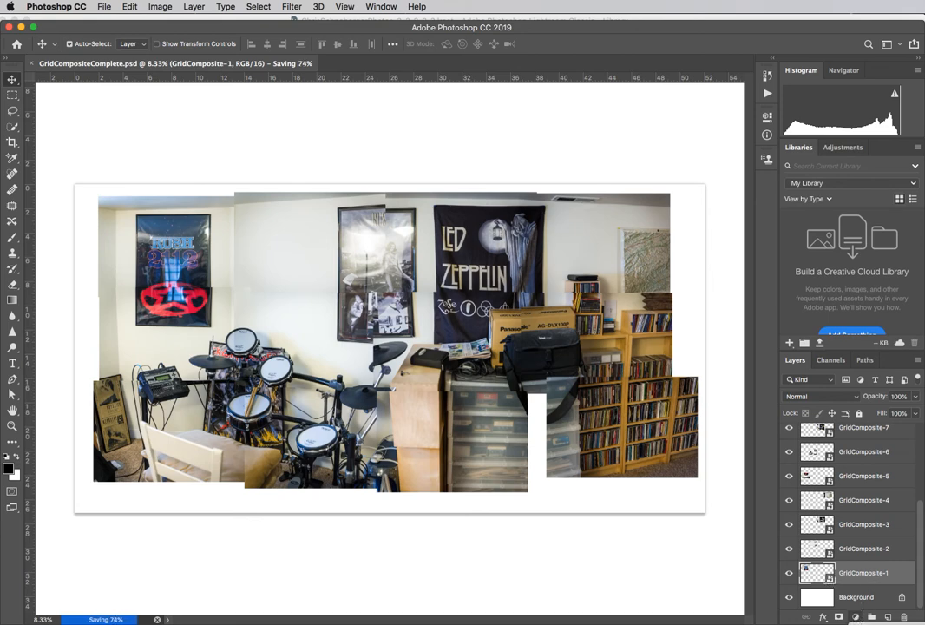
click(855, 617)
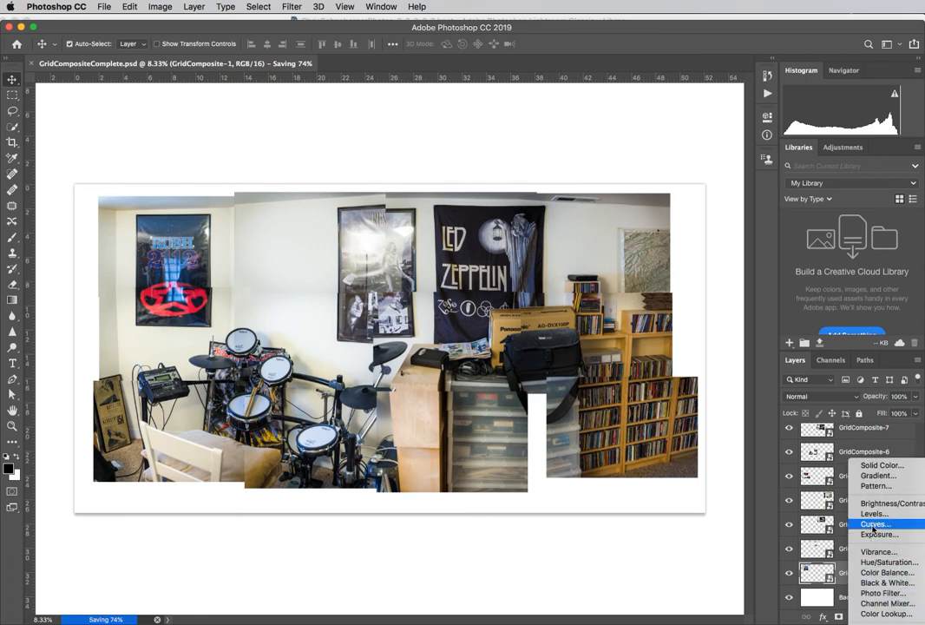
click(874, 526)
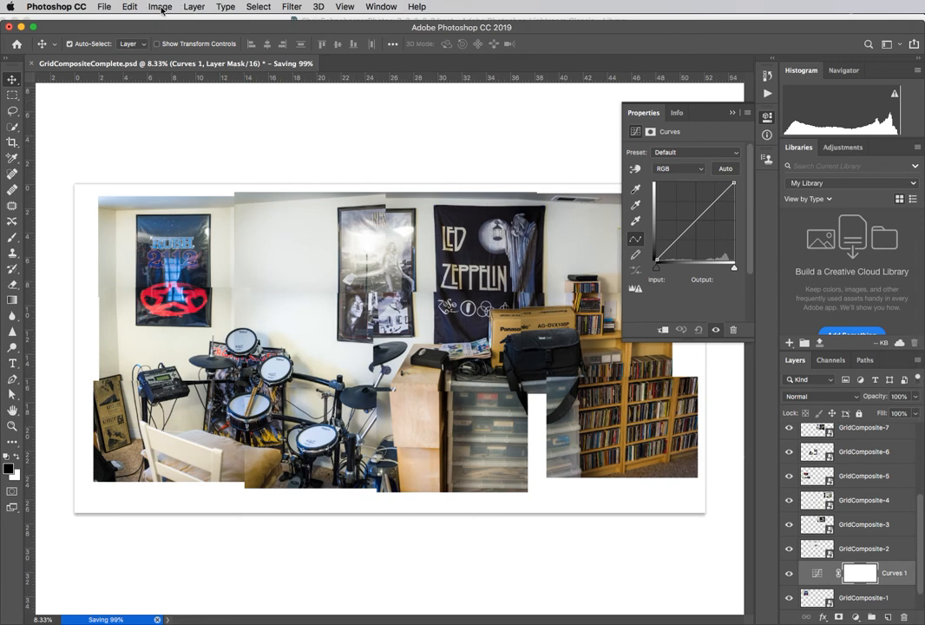
click(194, 7)
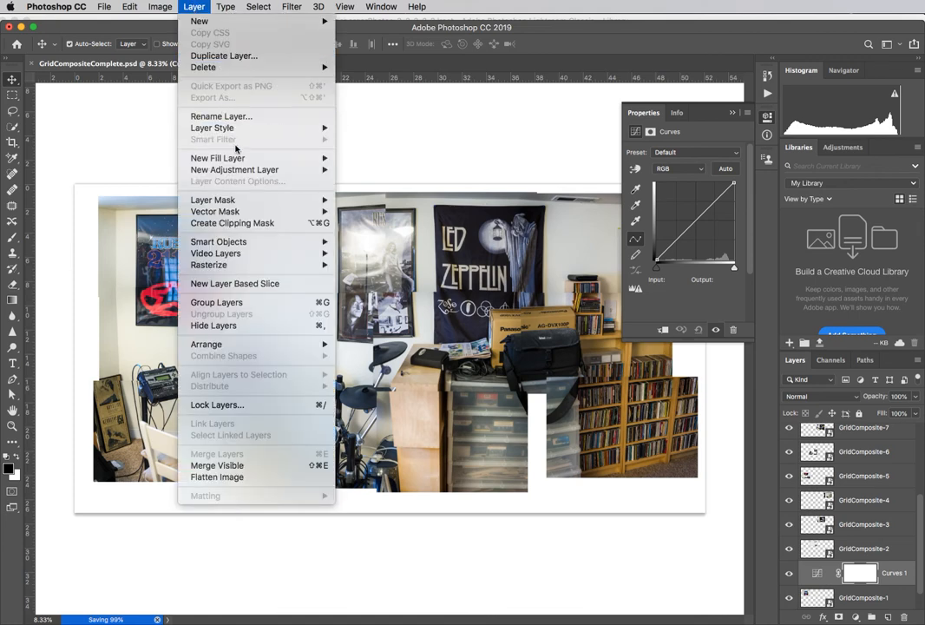
click(289, 224)
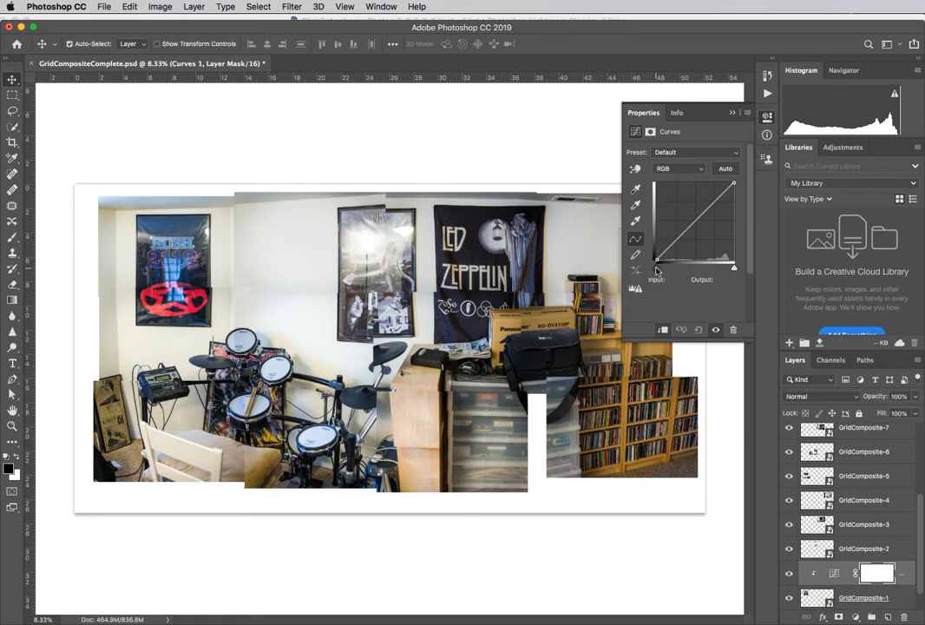
Step: Darken GridComposite-1's midtones by pulling the RGB curve down to input 147, output 117, and collapse the curve settings
mouse_move(657, 268)
mouse_down()
mouse_move(666, 270)
mouse_move(656, 269)
mouse_up()
mouse_move(734, 183)
mouse_down()
mouse_move(737, 197)
mouse_move(734, 183)
mouse_up()
drag(700, 216, 701, 224)
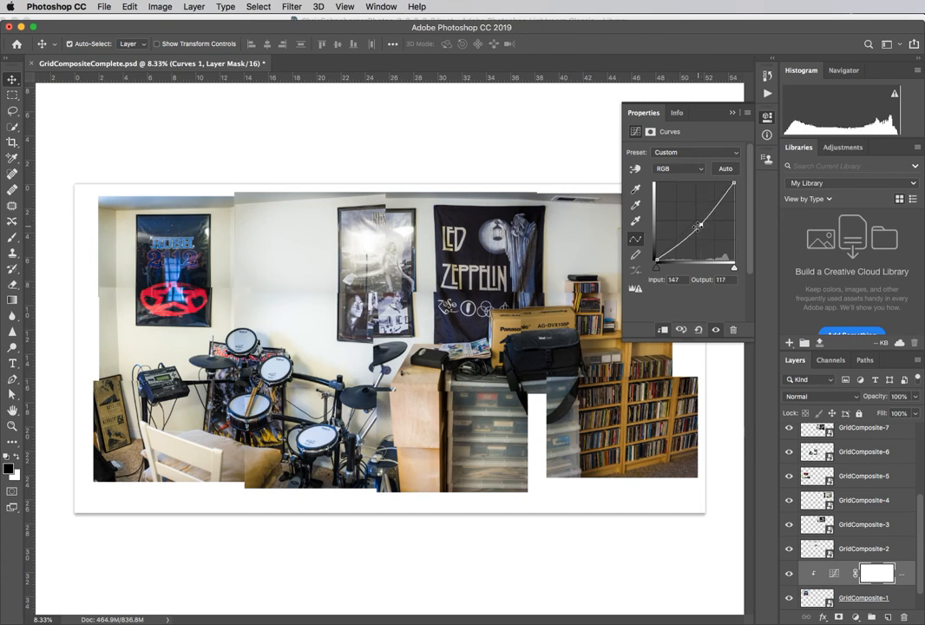
click(733, 113)
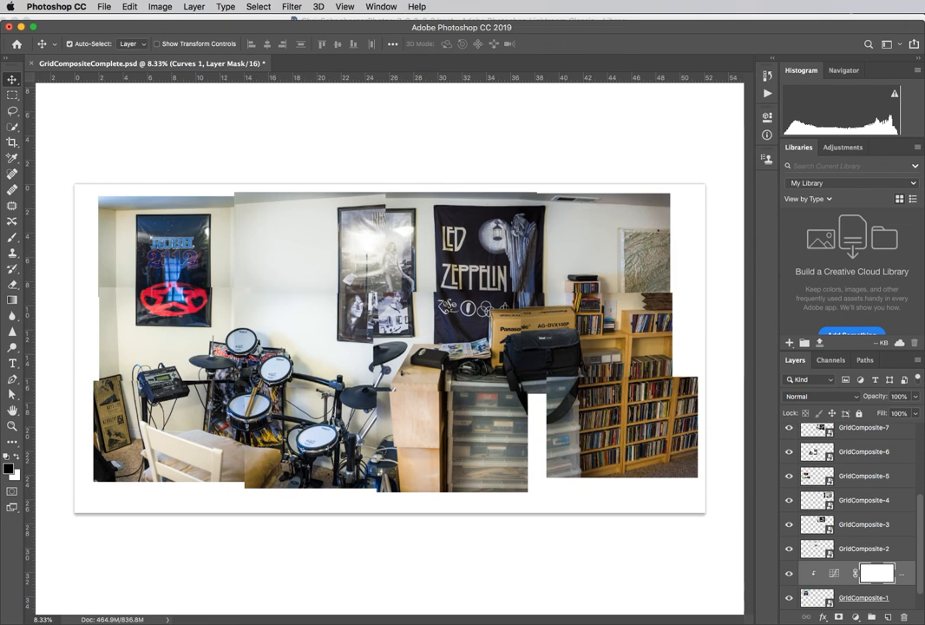
Step: Add a Black & White adjustment layer with default settings directly above GridComposite-2, clip it to that layer, and collapse its settings
click(864, 550)
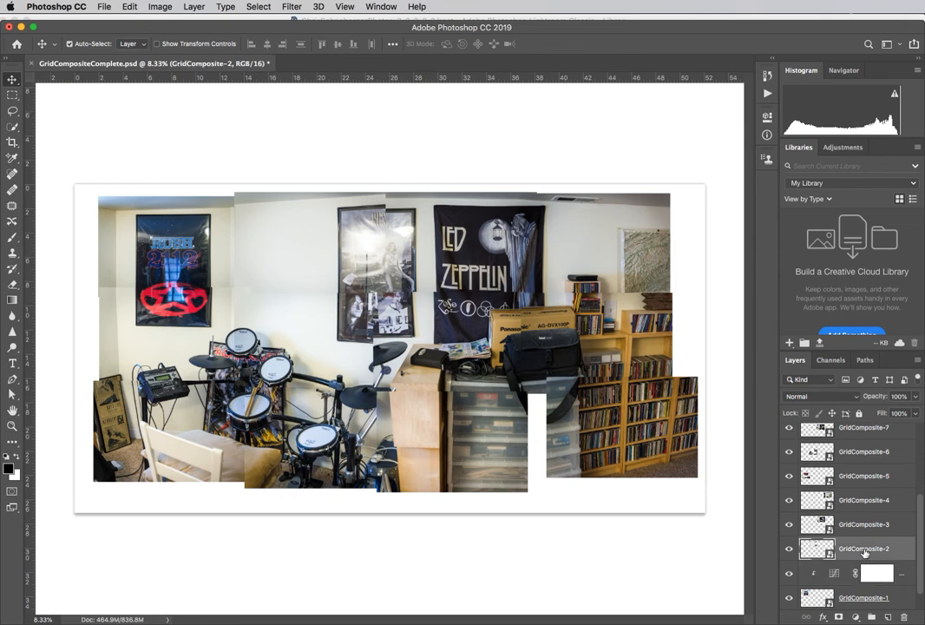
click(855, 618)
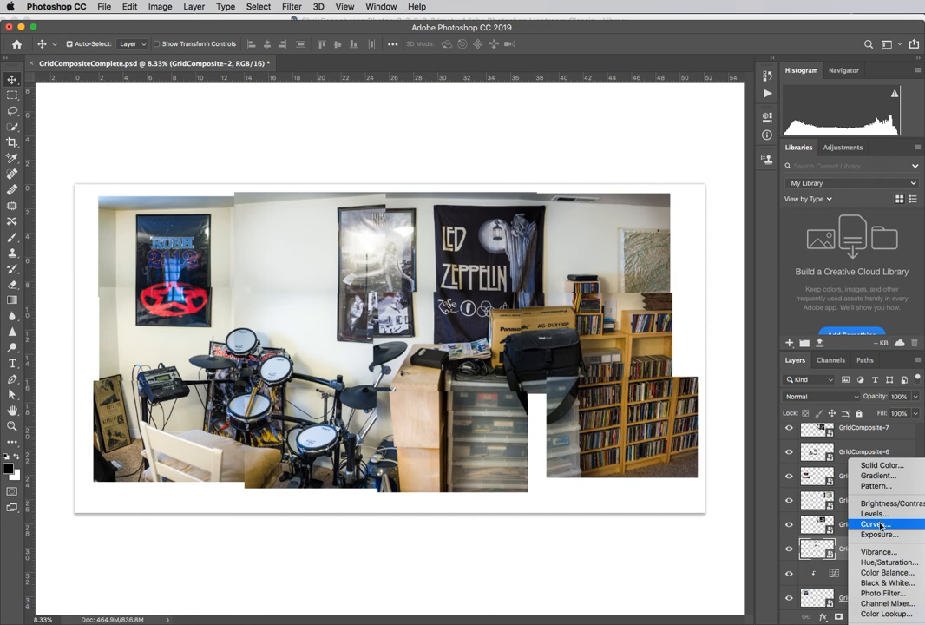
click(887, 583)
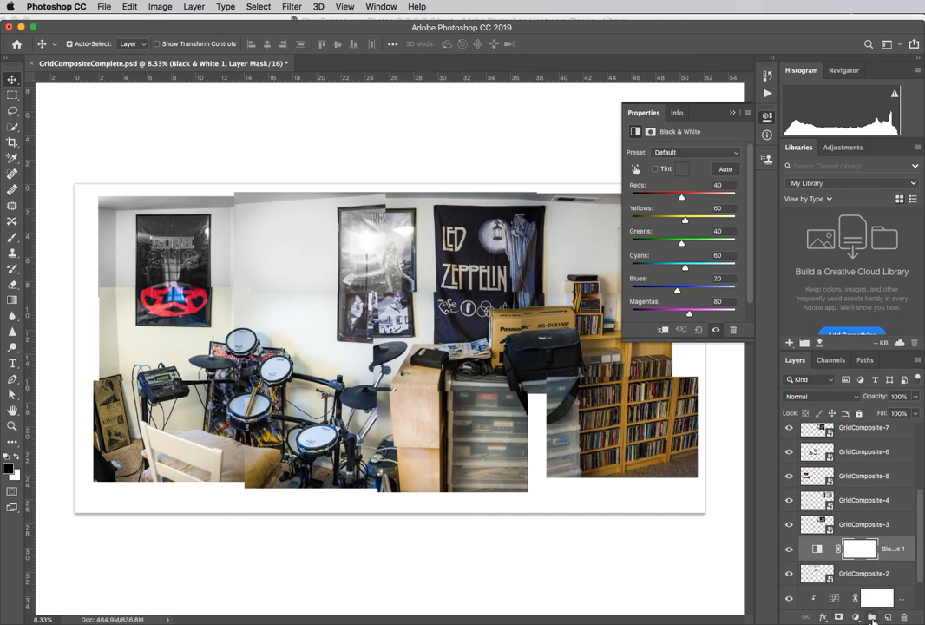
click(192, 7)
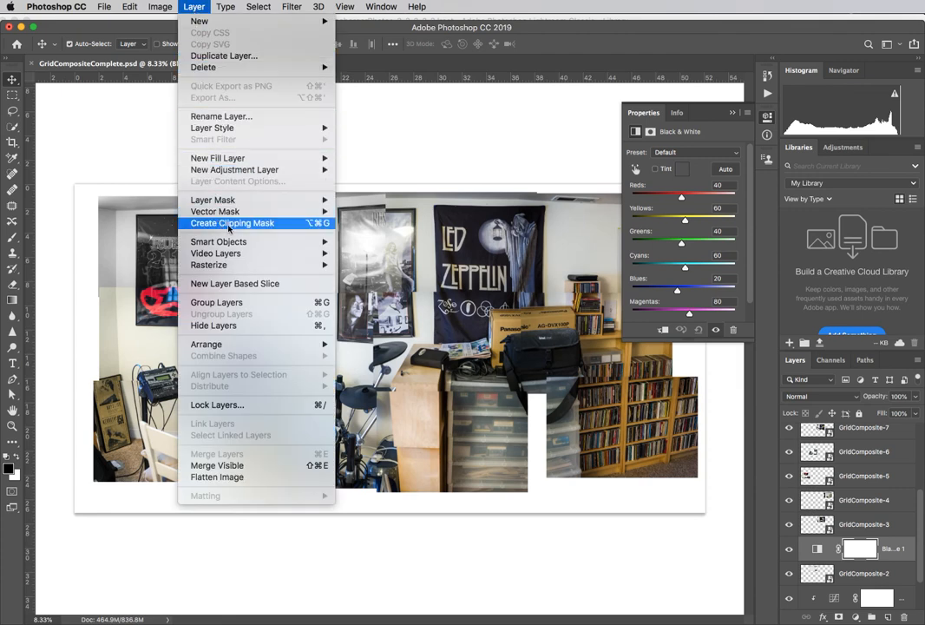
click(285, 224)
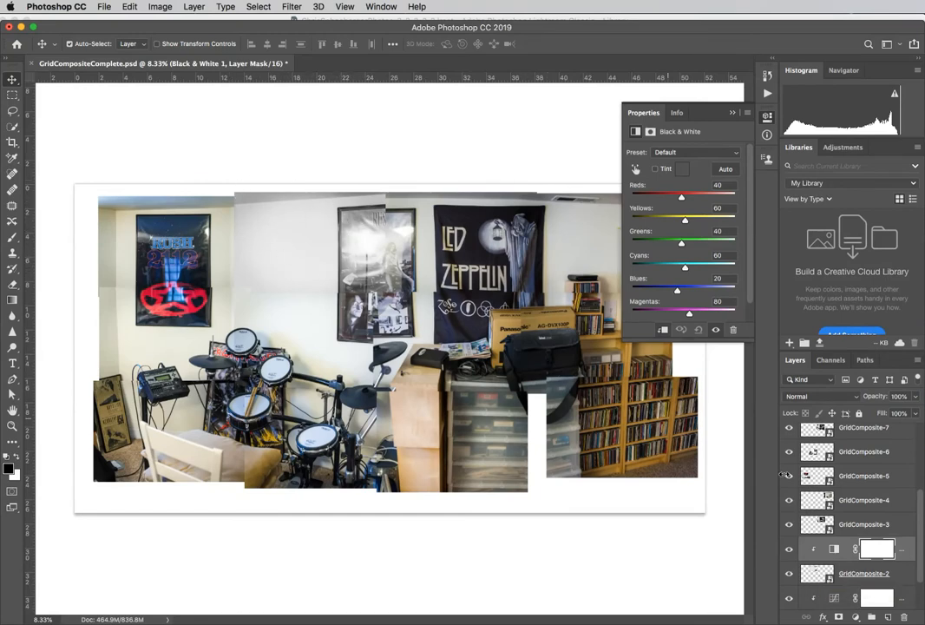
click(734, 115)
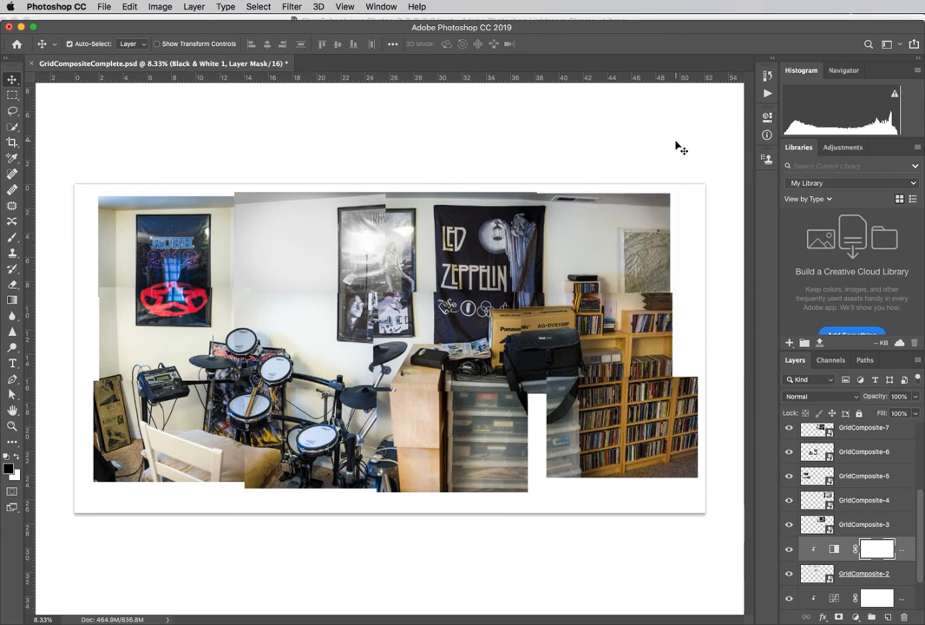